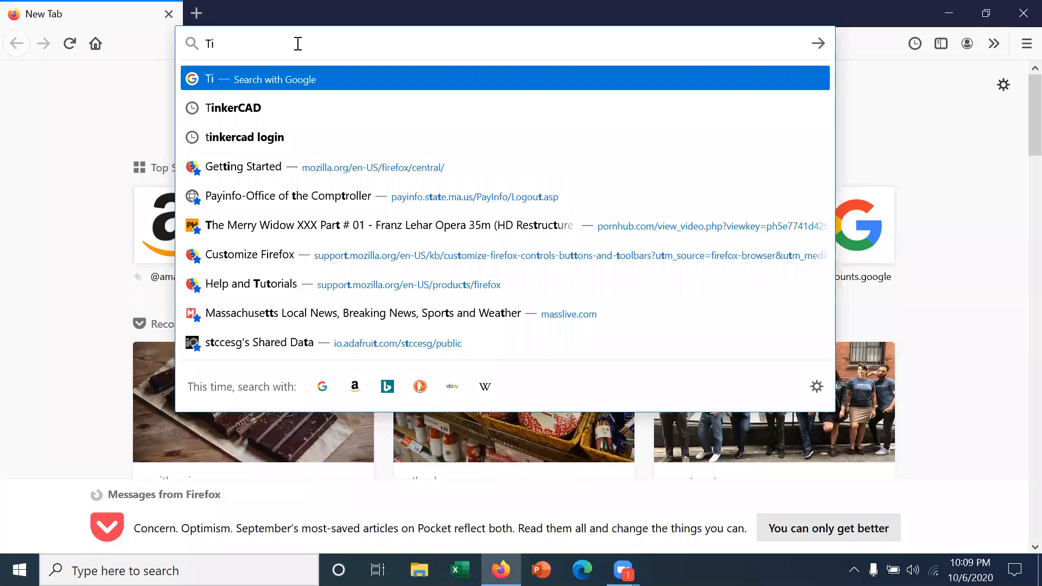
- Search the web for the Tinkercad login, open its login page and choose to join a class as a student
text(AD)
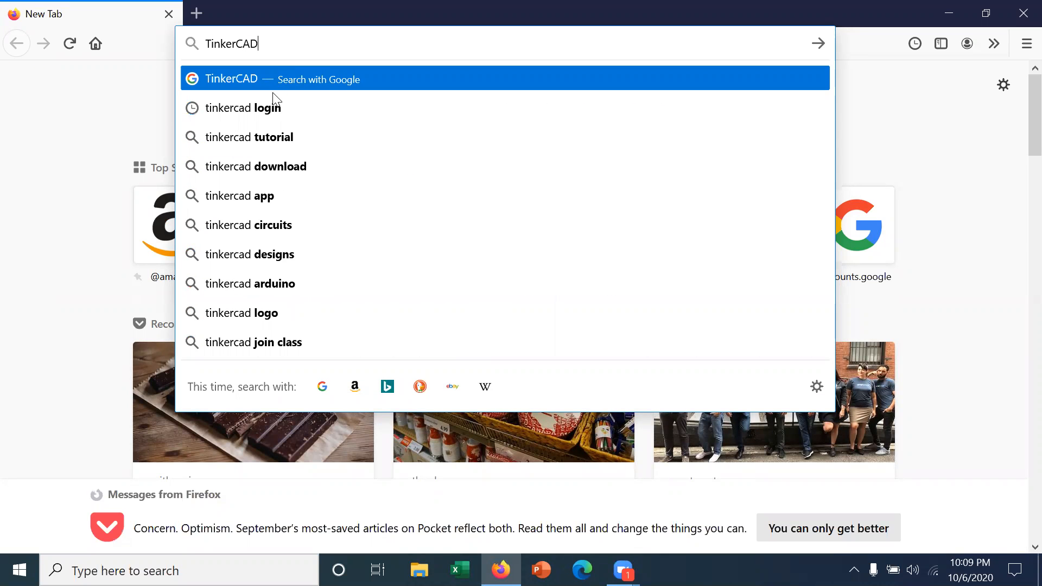
click(273, 106)
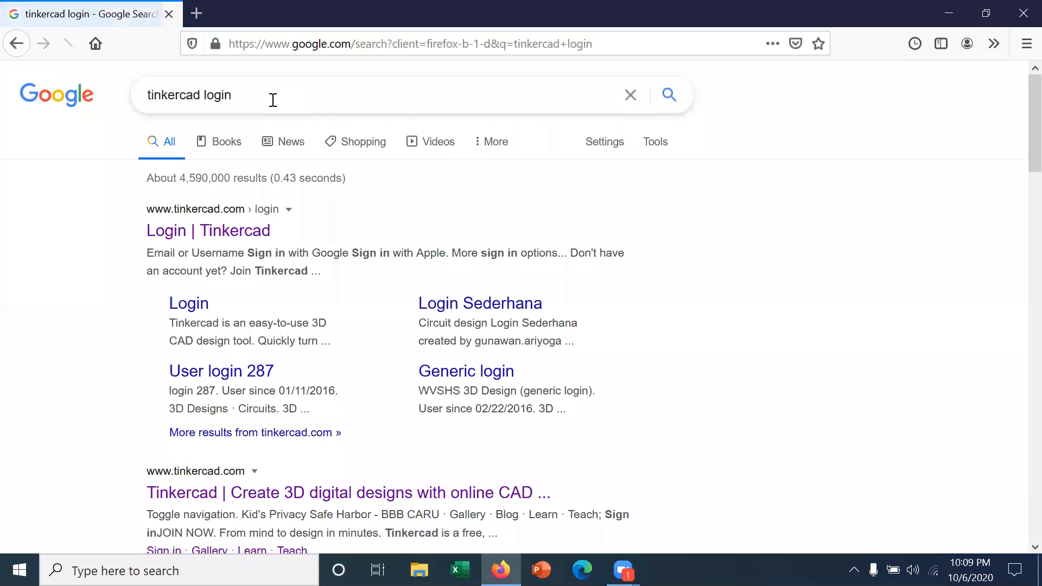
click(231, 233)
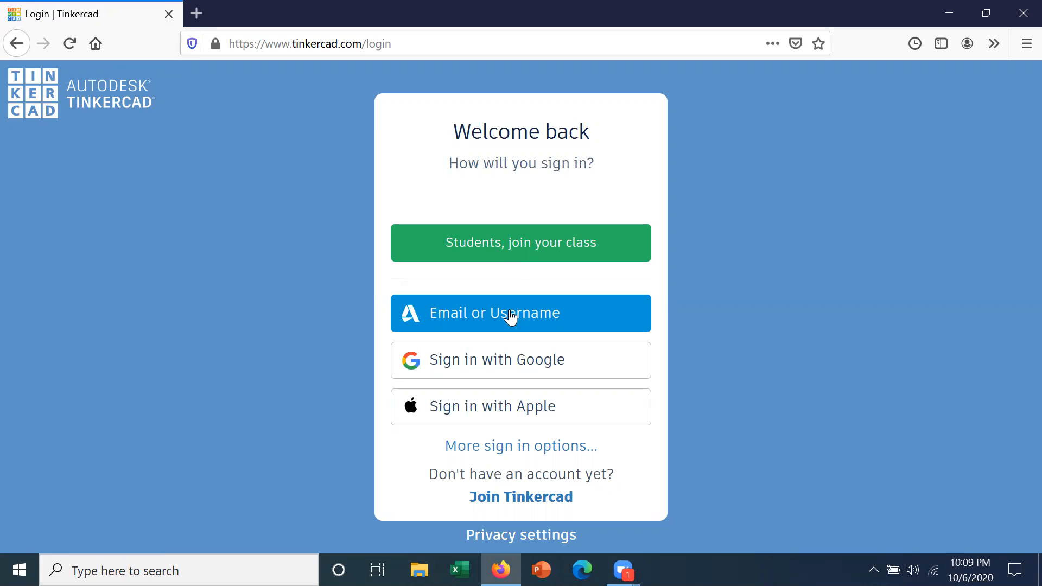
click(513, 249)
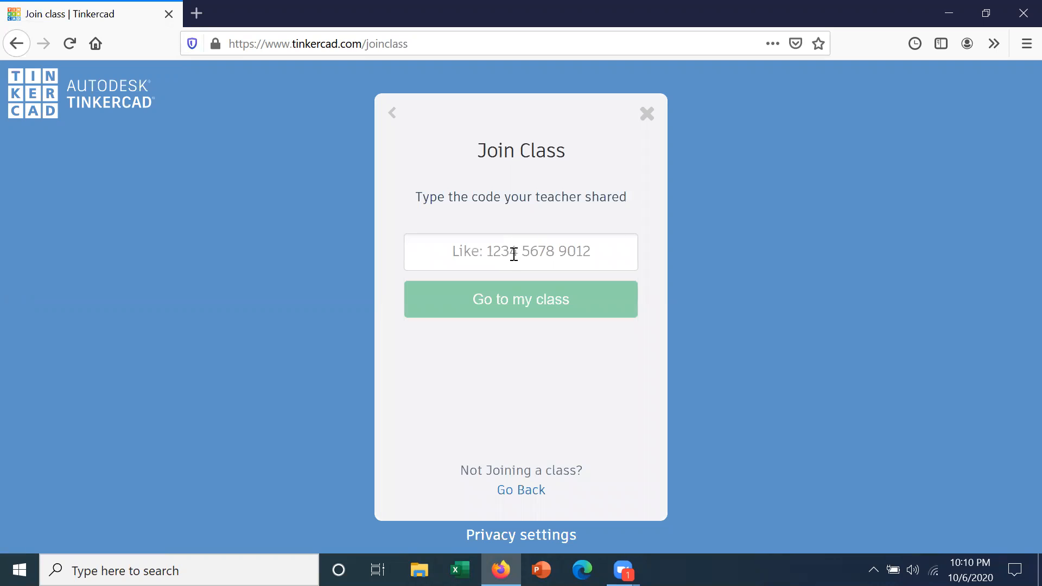
- Fill in the class code with the saved suggestion
click(513, 254)
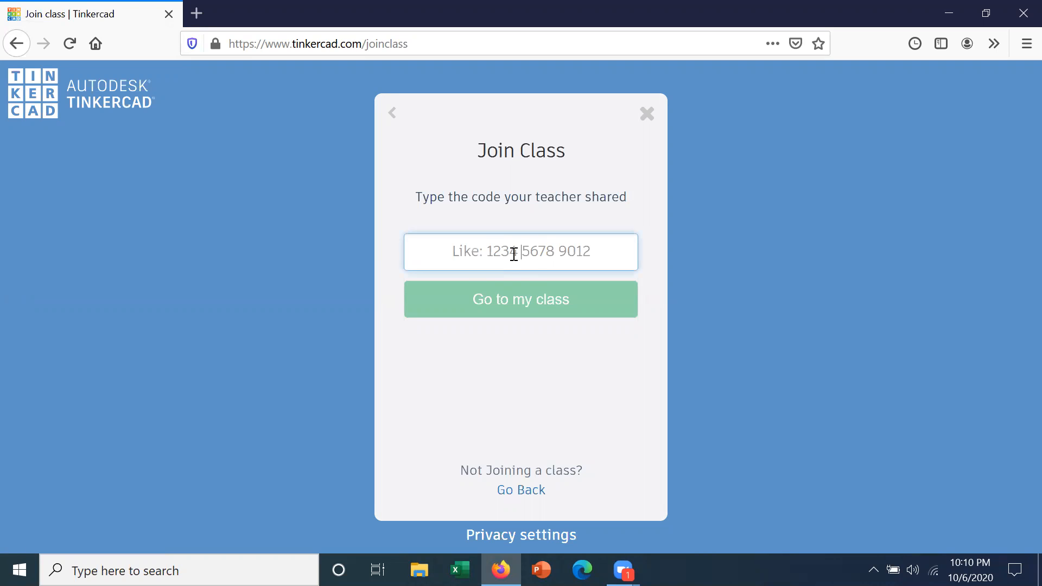
text(NE)
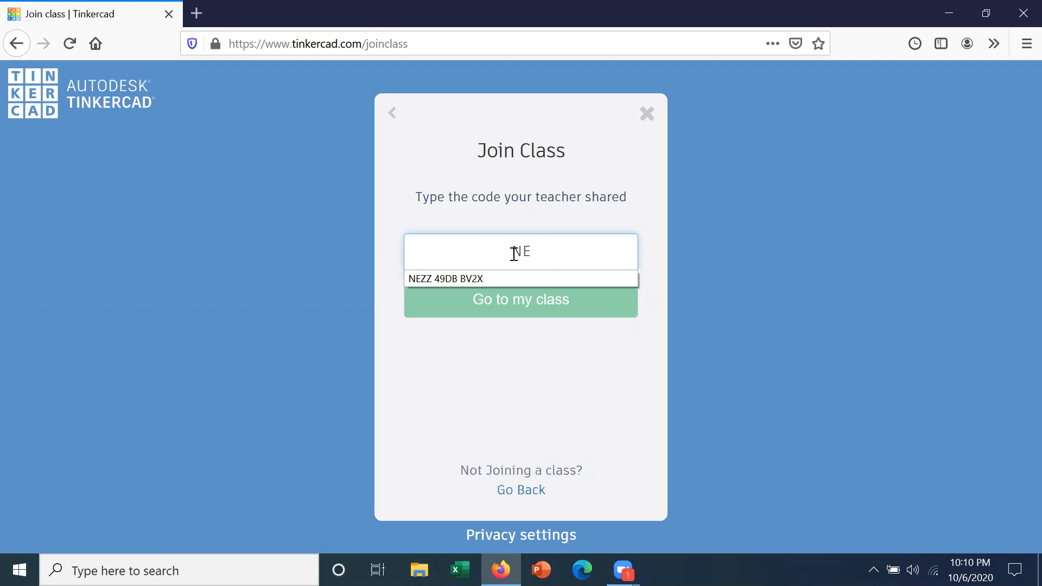
text(ZZ)
click(465, 278)
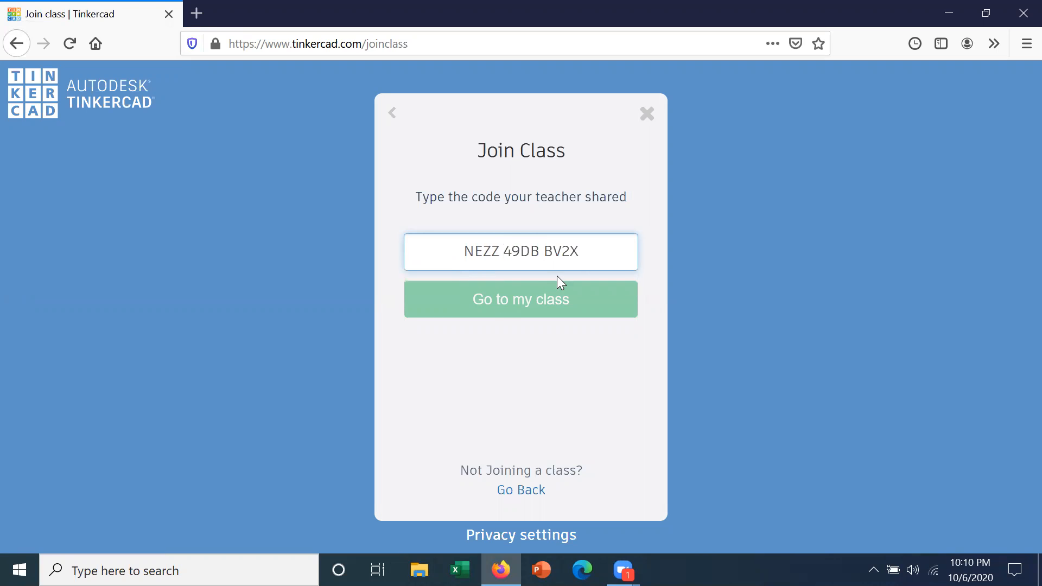
click(585, 253)
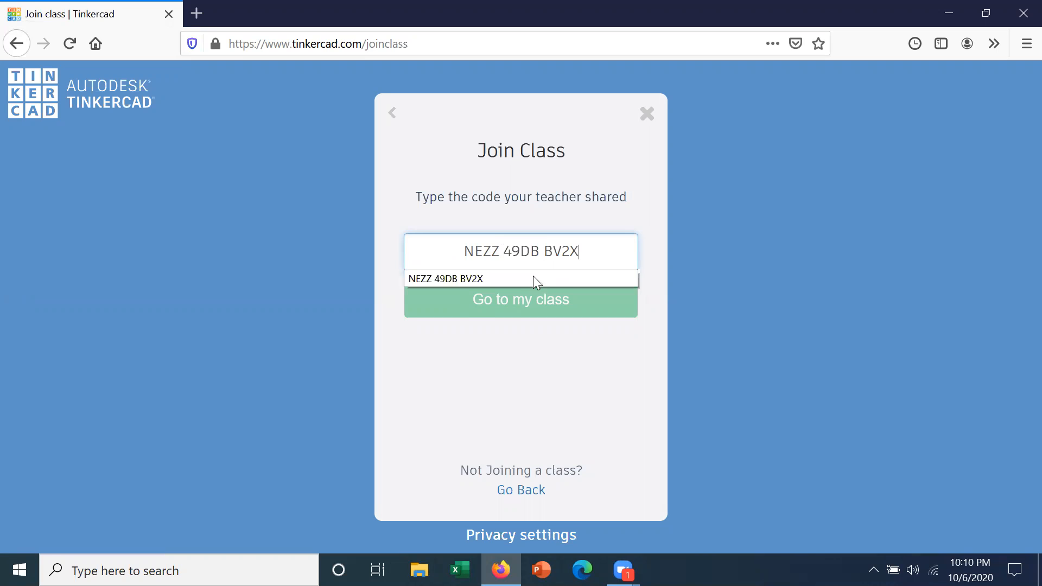
- Replace the field's contents with the class code shared by the teacher and go to the class
drag(579, 255, 458, 254)
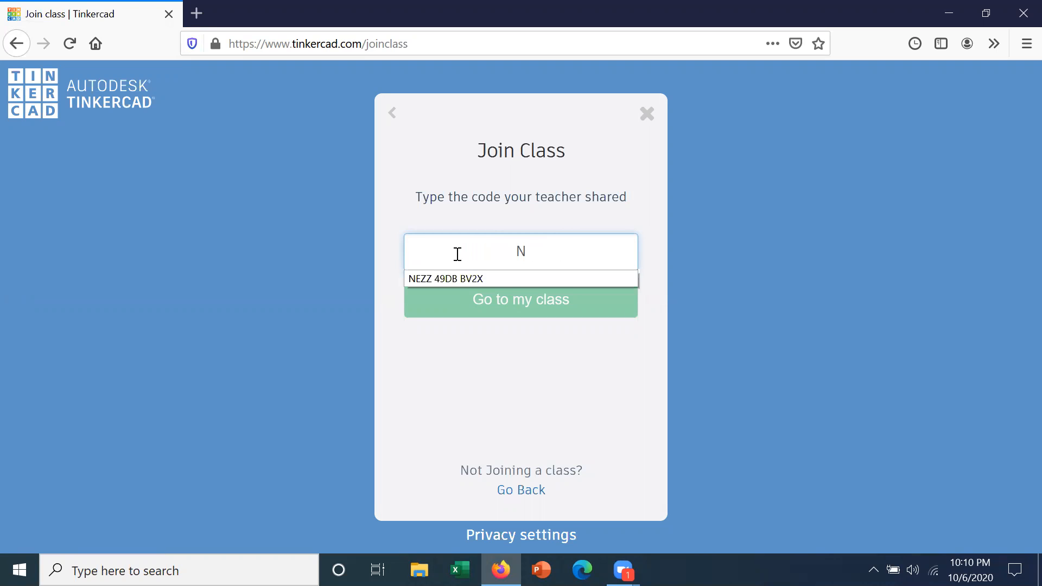
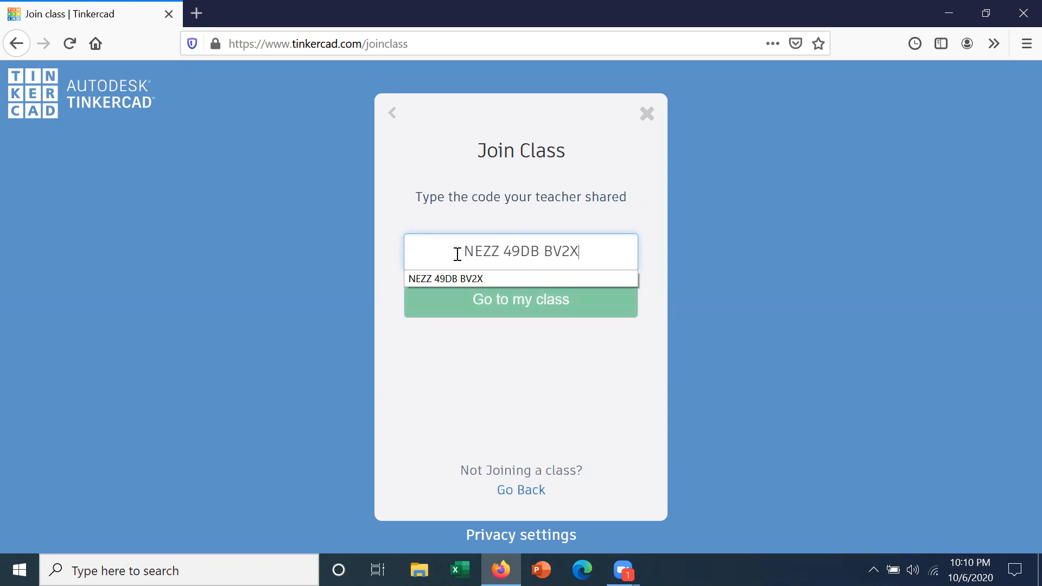
click(496, 307)
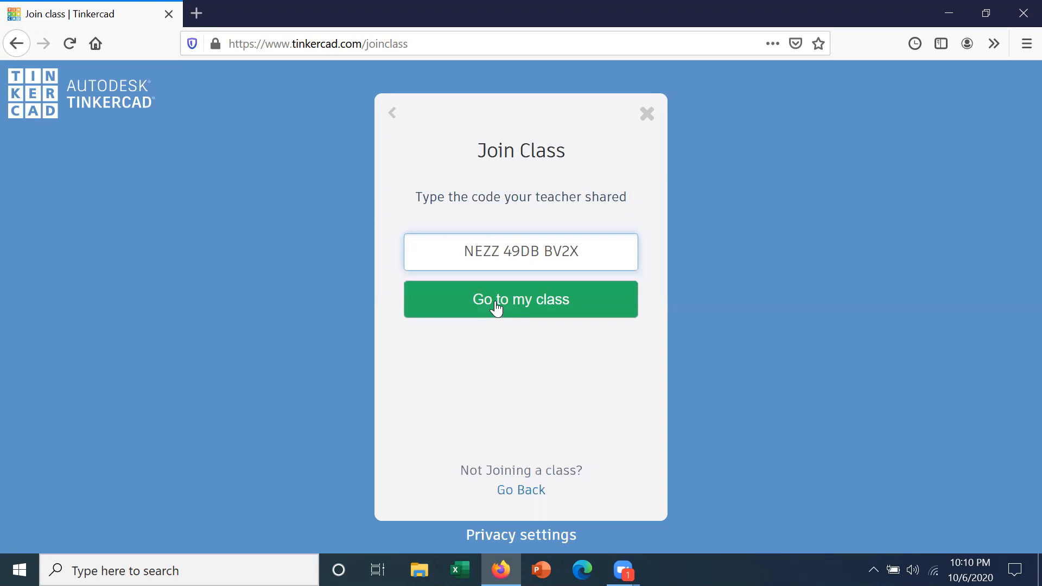
click(505, 288)
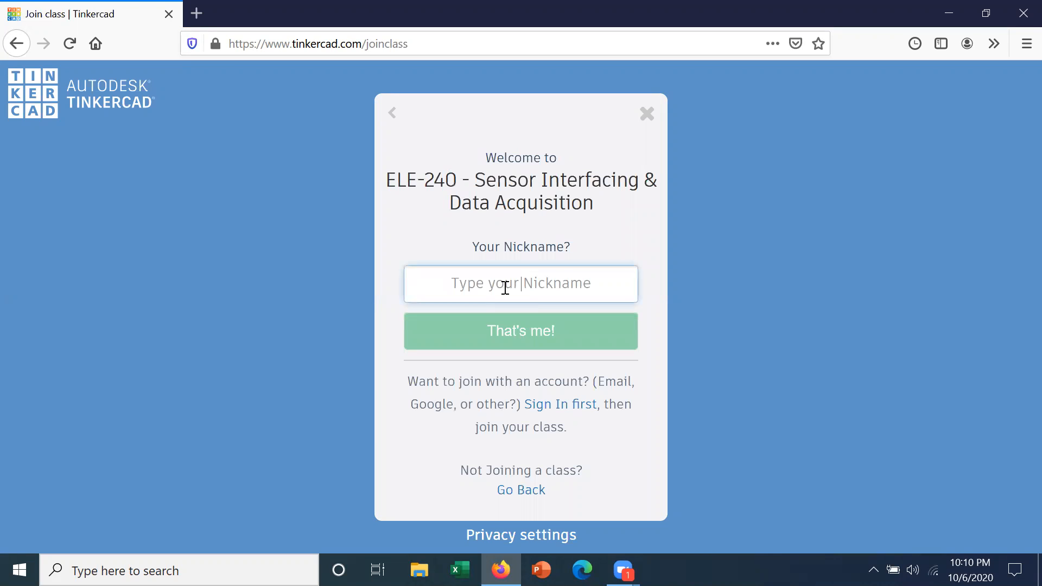
- Enter the student's class nickname and confirm it to sign in to the ELE-240 class
text(gjm442)
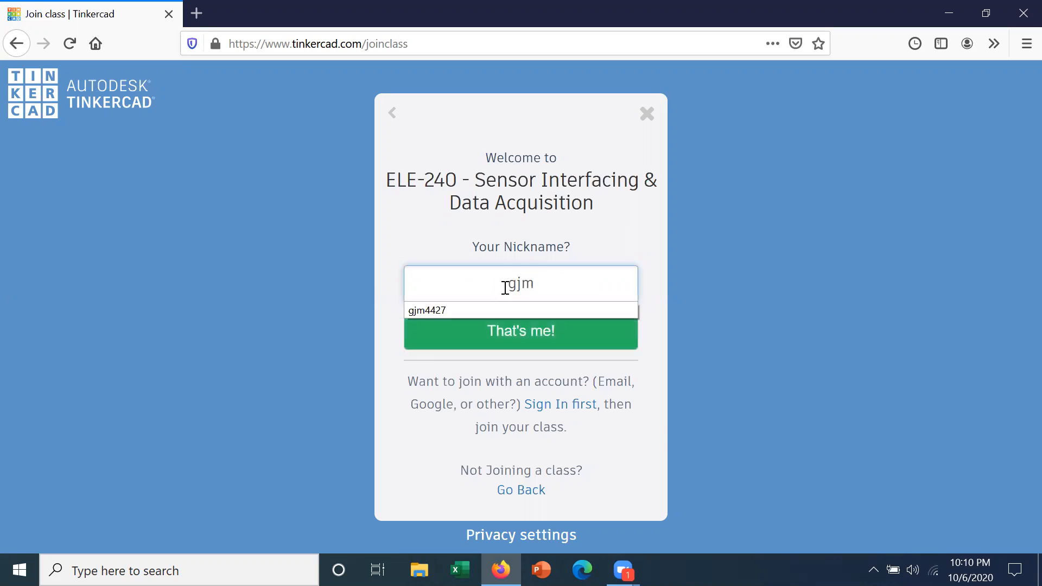
text(7)
click(509, 339)
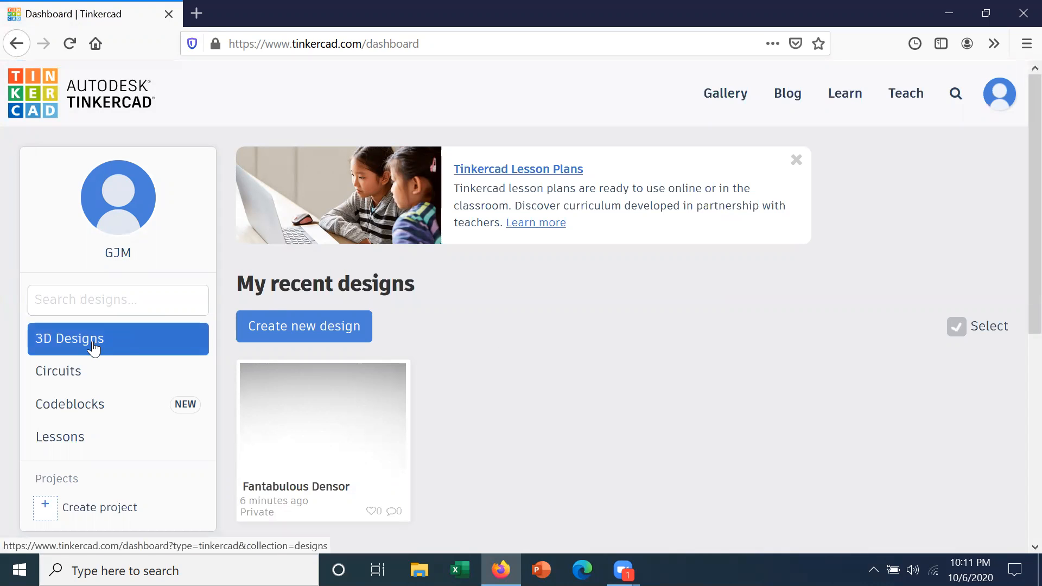
- View the Circuits designs, look through the Circuits starters in the Learn section and return to the dashboard
click(86, 381)
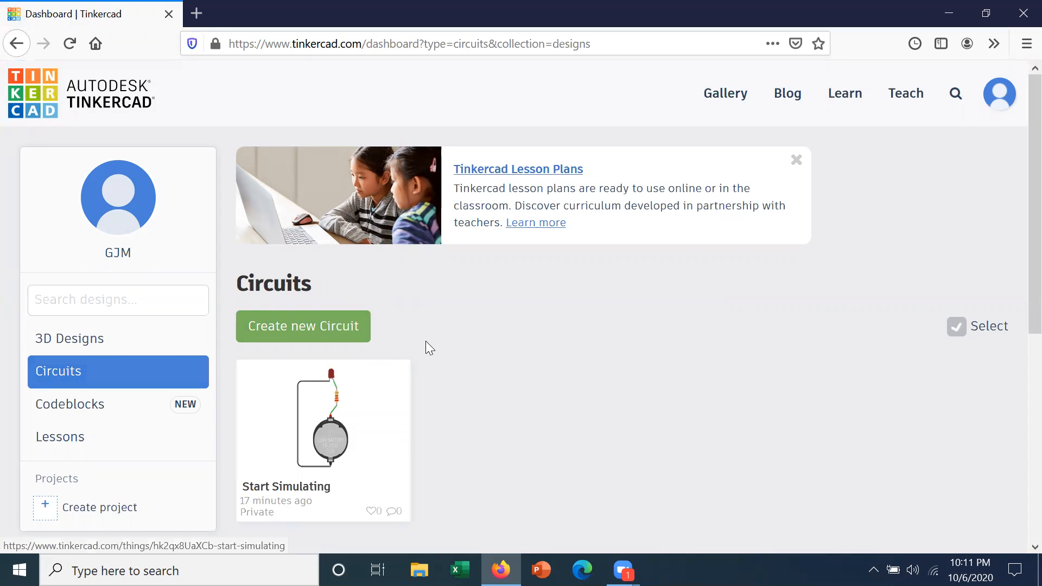
click(847, 98)
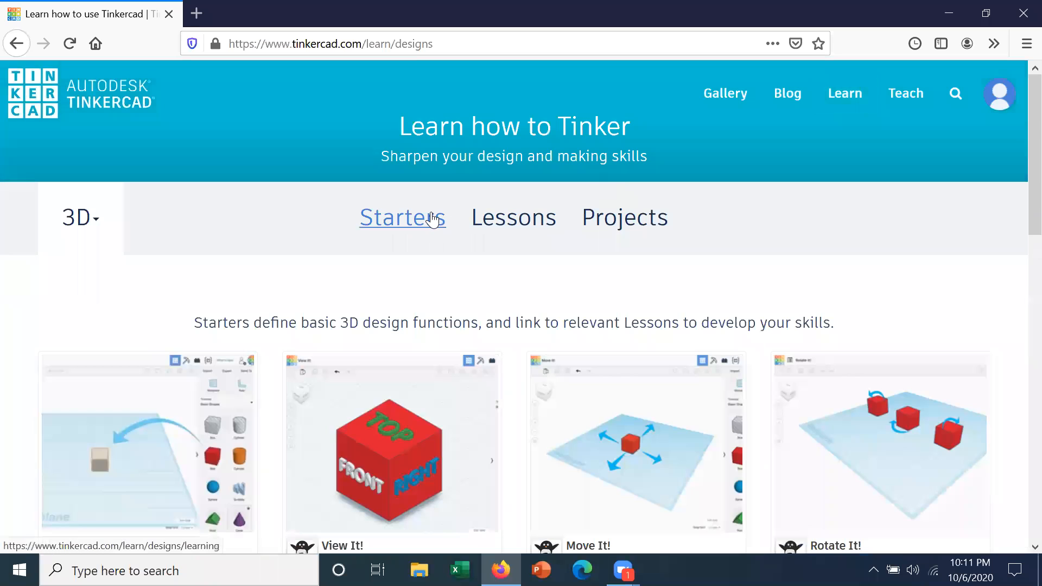
click(432, 220)
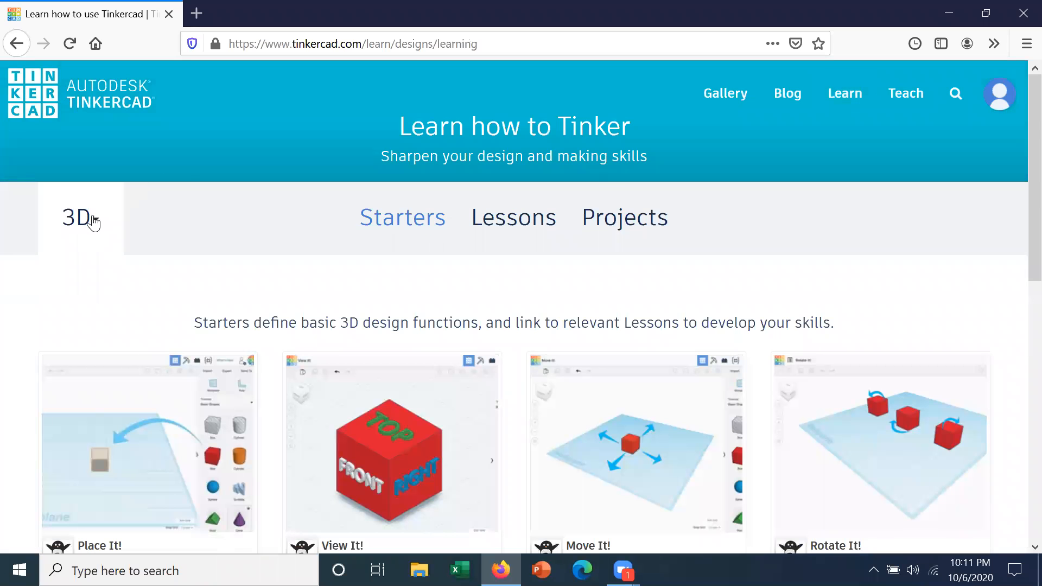
click(93, 219)
click(93, 307)
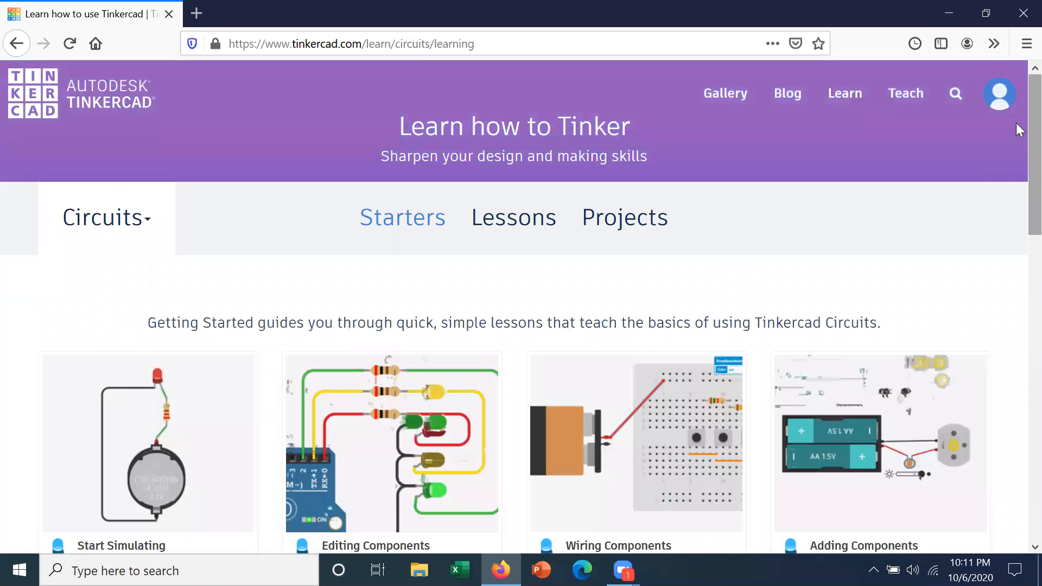
scroll(1016, 141, down, 2)
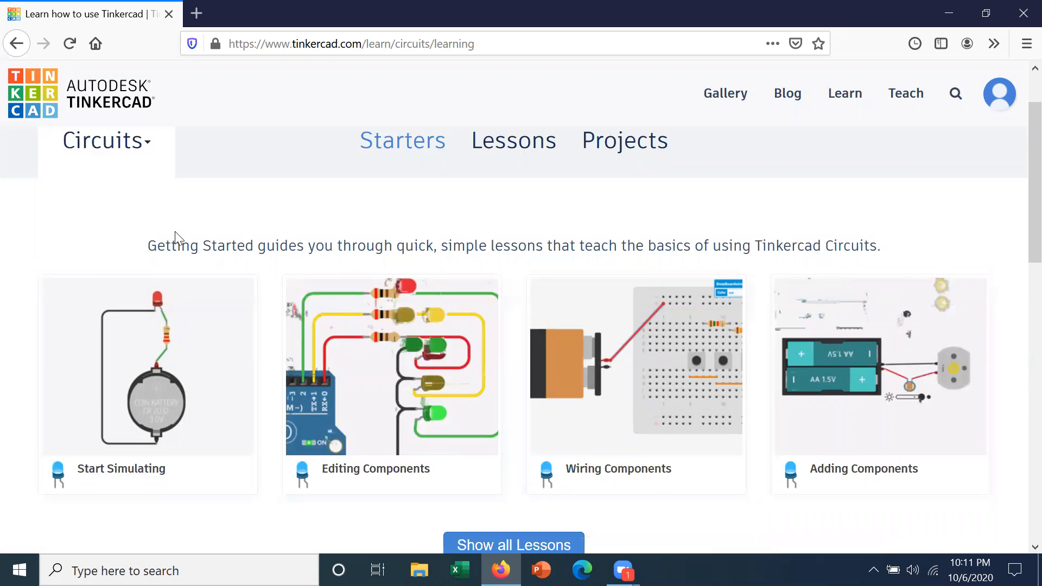
click(41, 96)
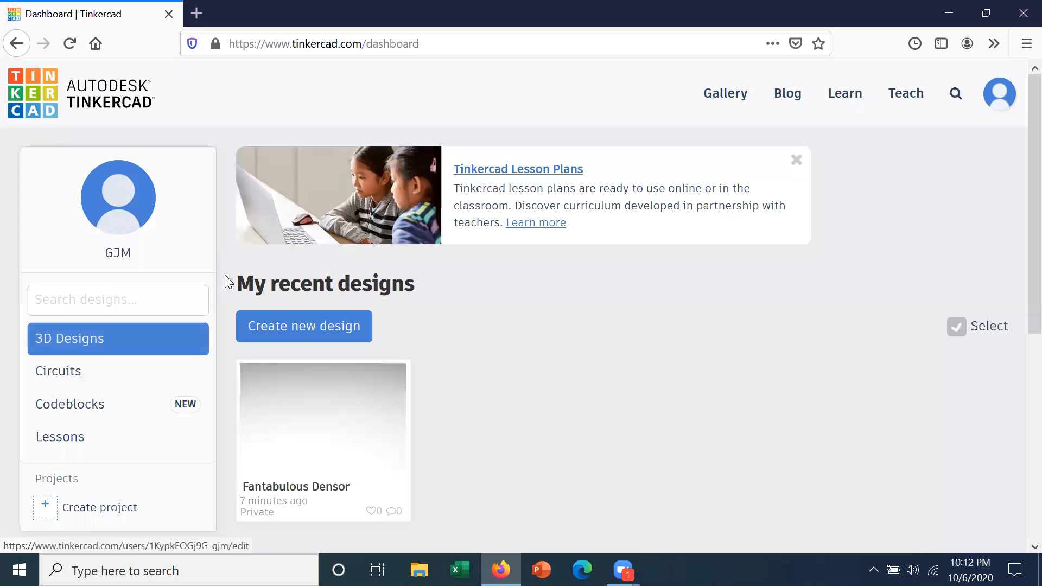
- Create a new 3D design and return to the Tinkercad dashboard
click(290, 324)
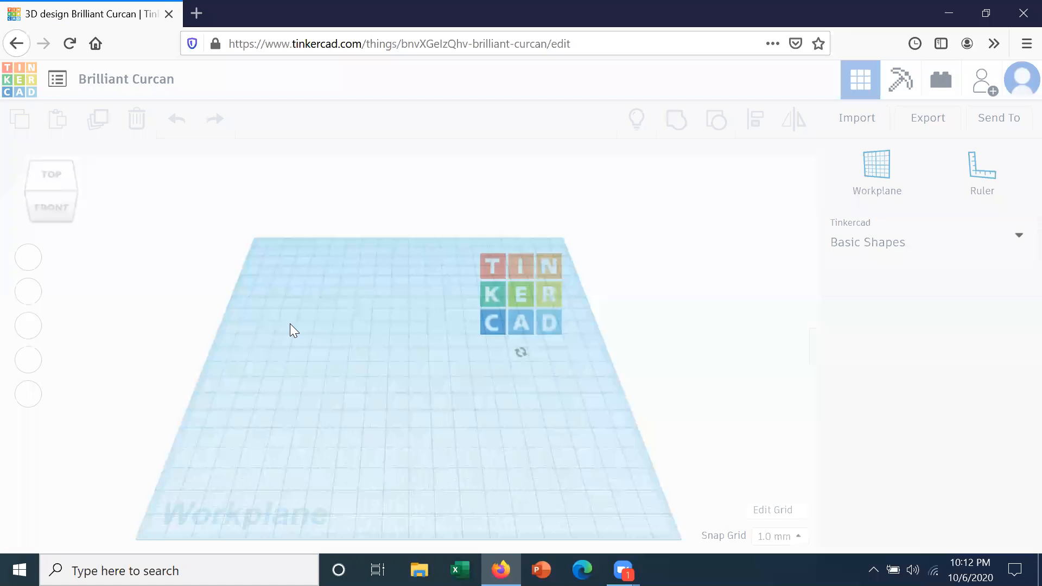
click(18, 83)
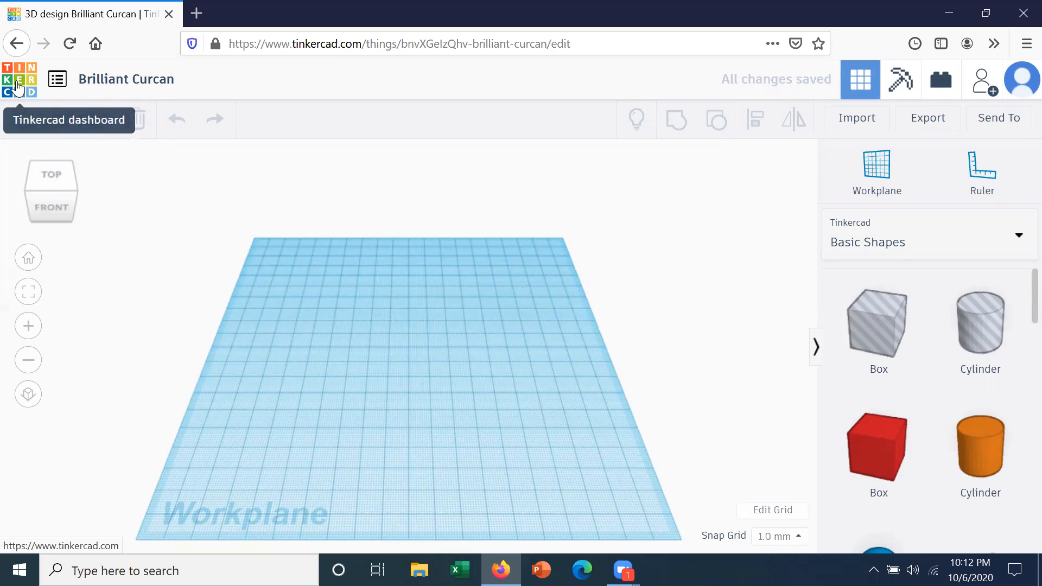
click(18, 83)
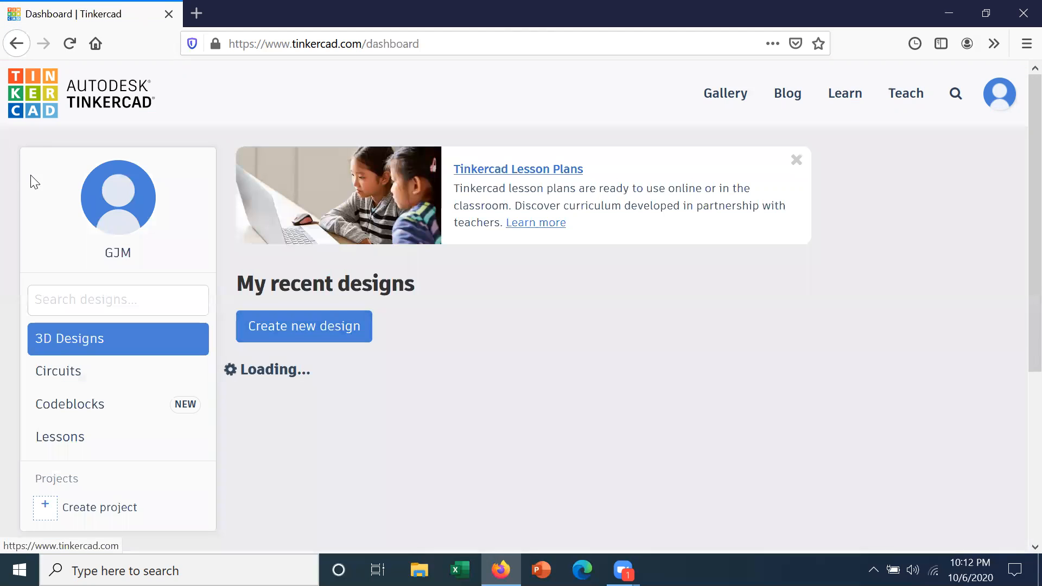
- Create a new circuit from the Circuits section and place a basic resistor on the empty canvas
click(56, 372)
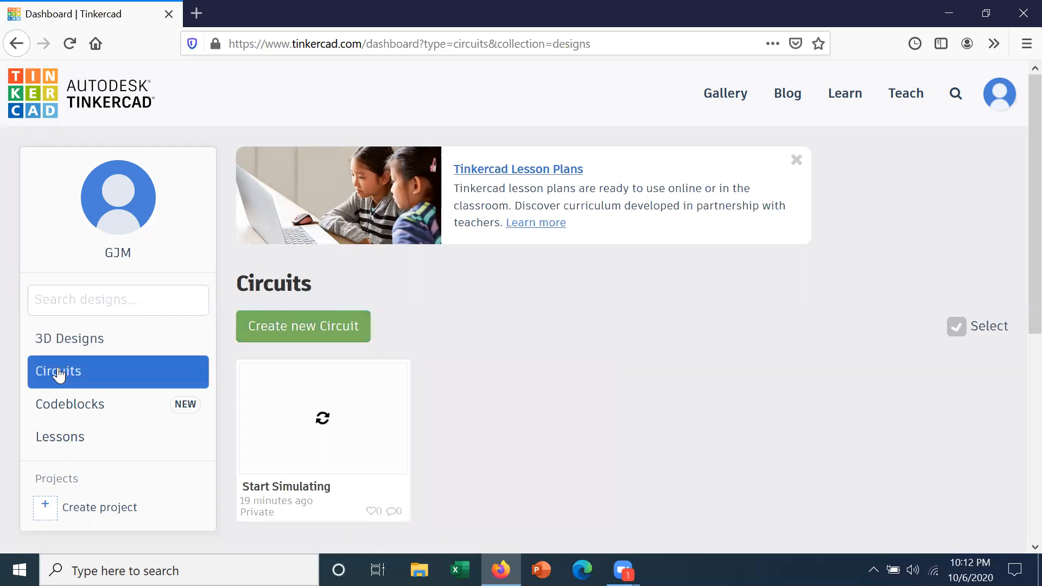
click(319, 313)
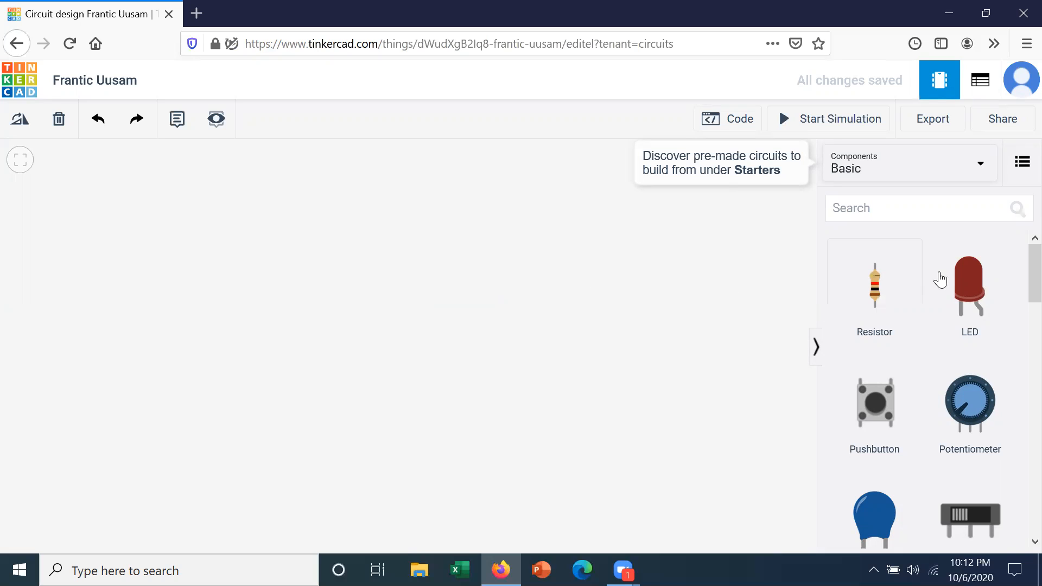
click(877, 300)
click(620, 292)
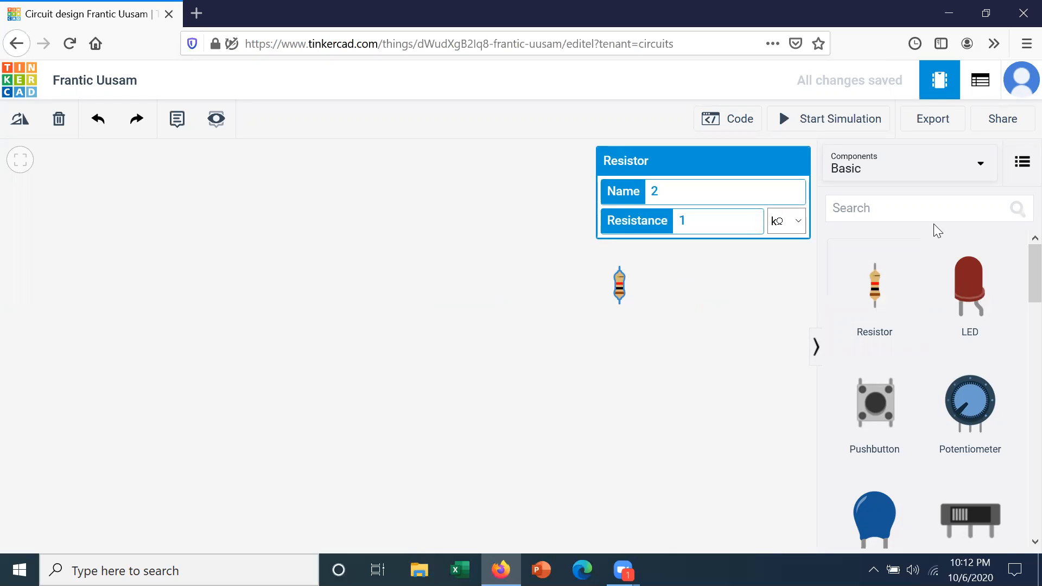
- Switch the basic components to the list with descriptions and look through the available parts
click(1022, 162)
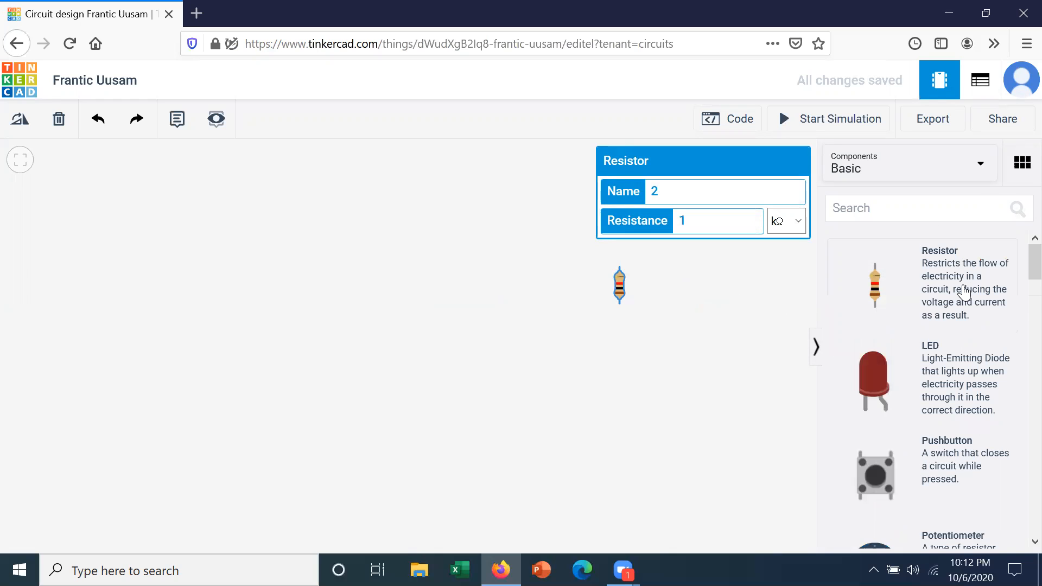
scroll(1020, 292, down, 2)
scroll(1020, 293, down, 15)
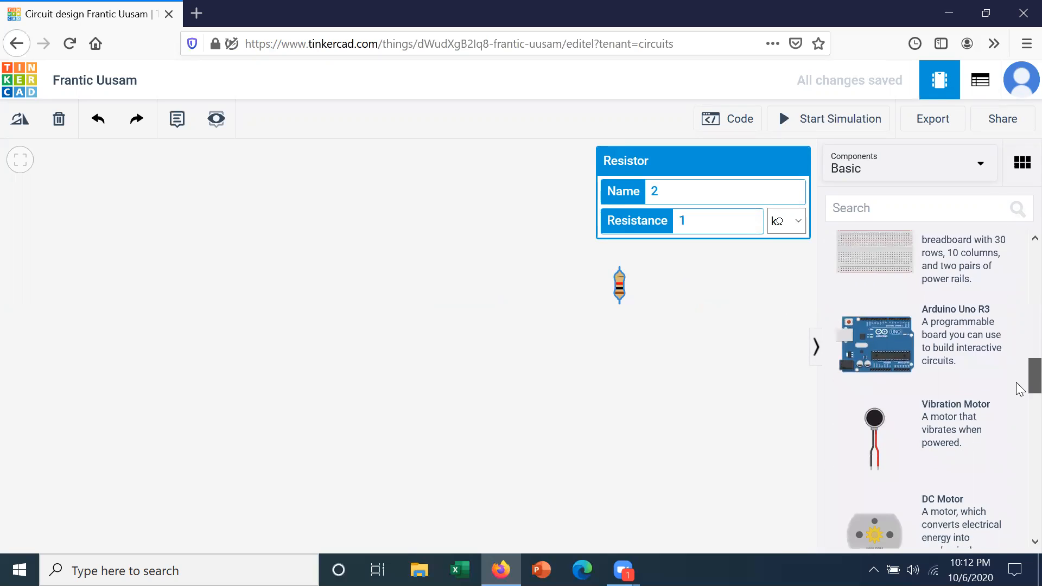
scroll(1020, 389, up, 15)
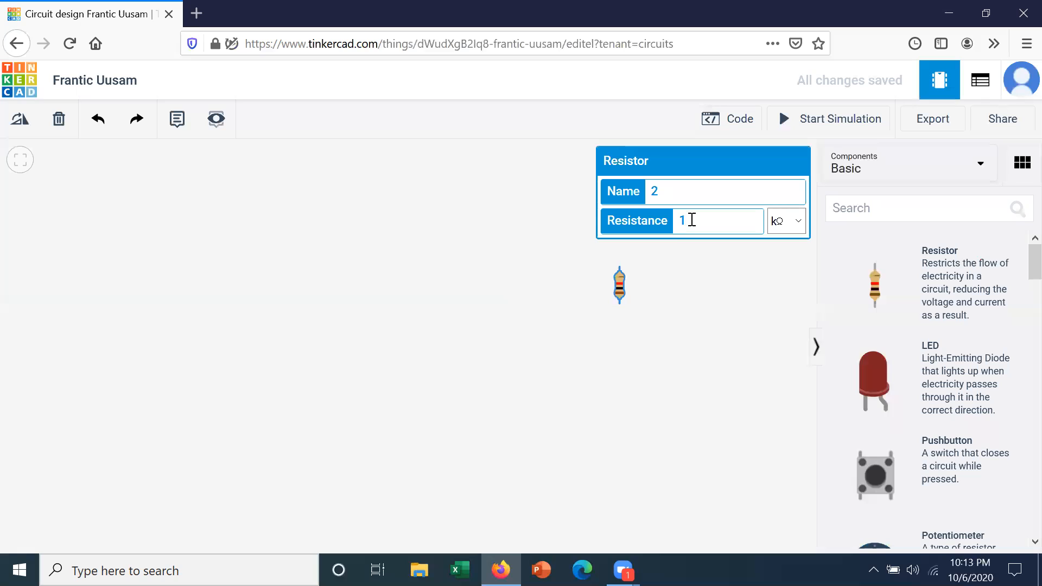
- Set the resistor's resistance to 100 kΩ
text(0)
key(BackSpace)
text(0)
text(0)
- Rotate the resistor from vertical to horizontal and delete it from the canvas
click(31, 123)
click(31, 124)
click(31, 124)
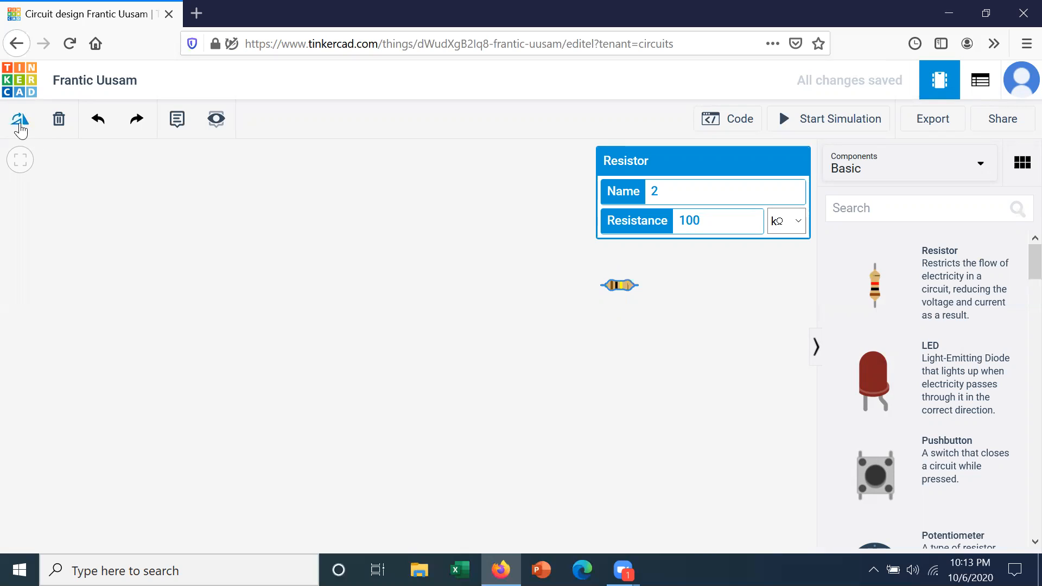
click(59, 123)
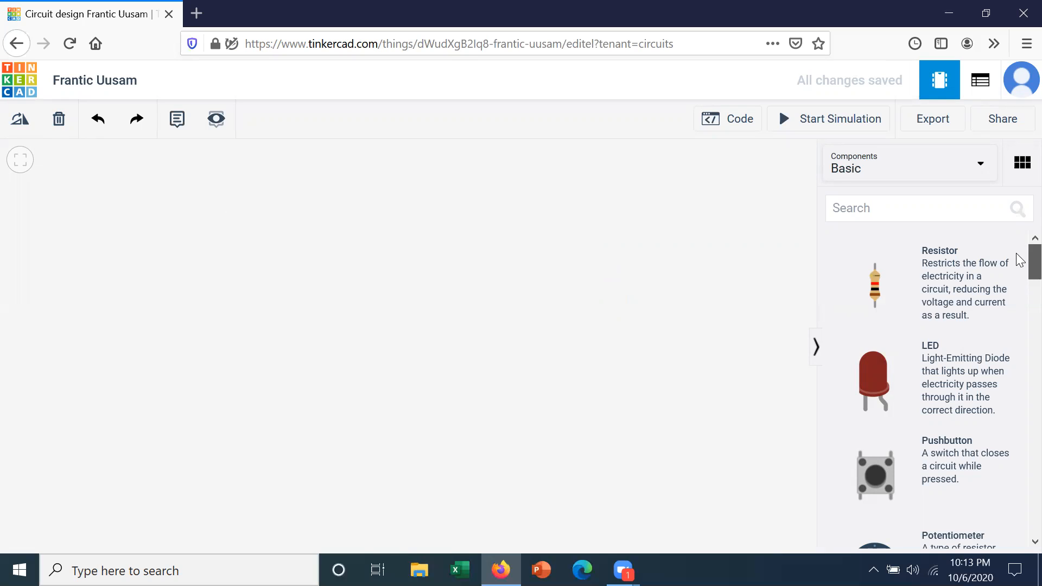
- Check the available component and starter categories and choose the Basic components
scroll(1015, 252, down, 3)
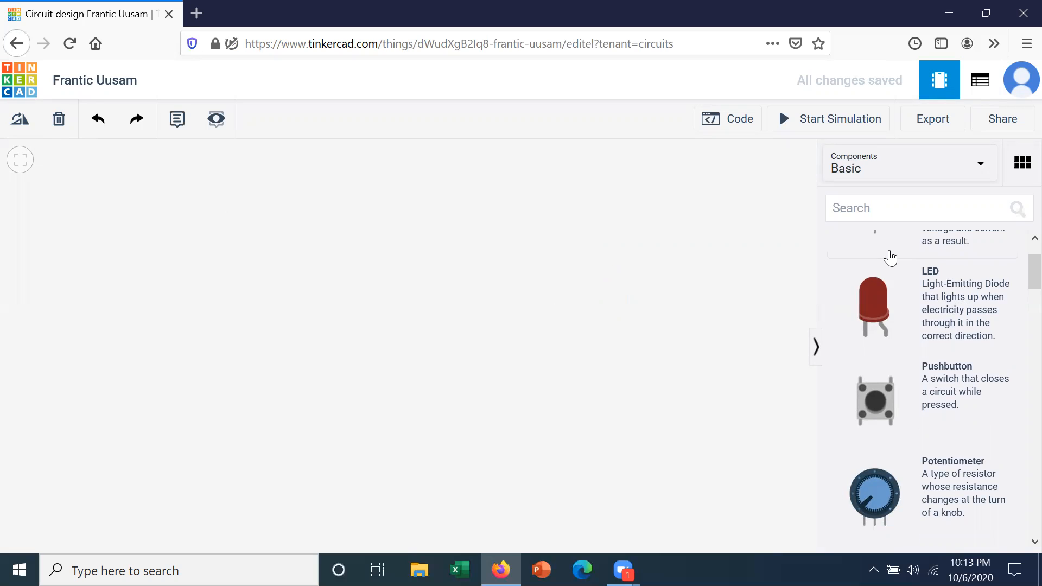
click(872, 173)
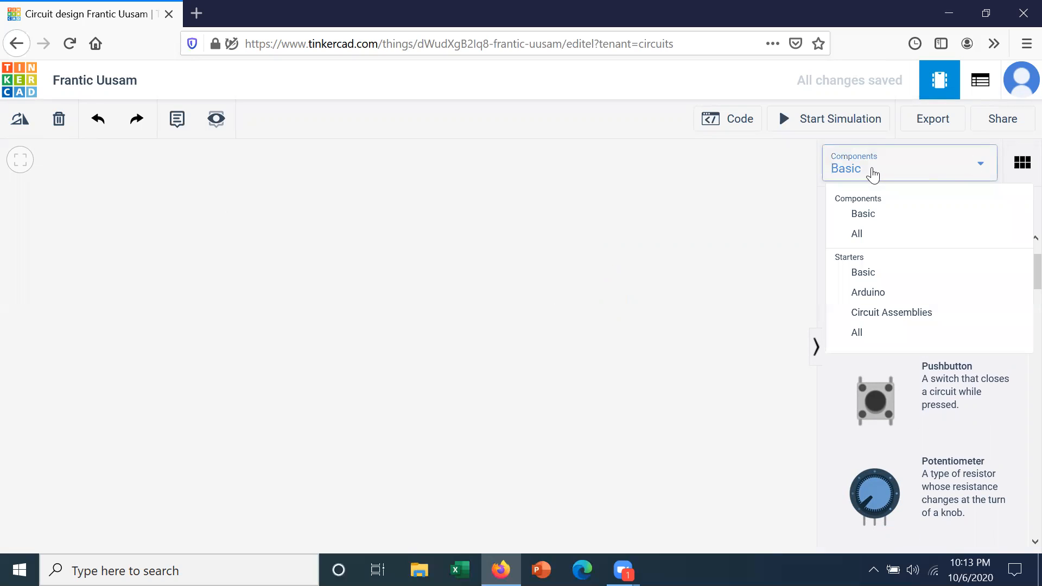
click(868, 207)
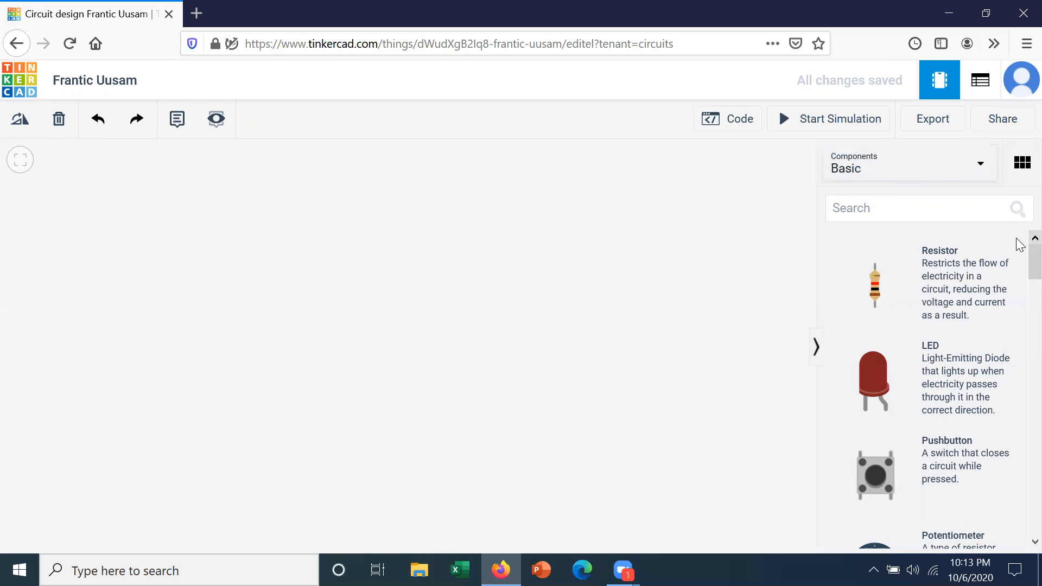
- Place a small breadboard from the basic components in the middle of the empty canvas
scroll(1019, 274, down, 2)
scroll(1019, 274, down, 10)
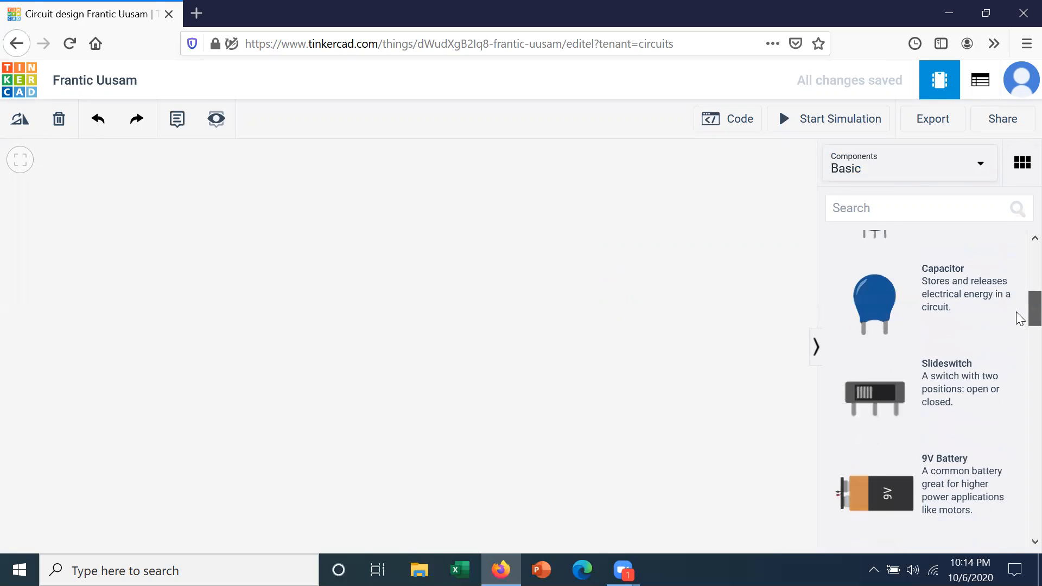
click(896, 311)
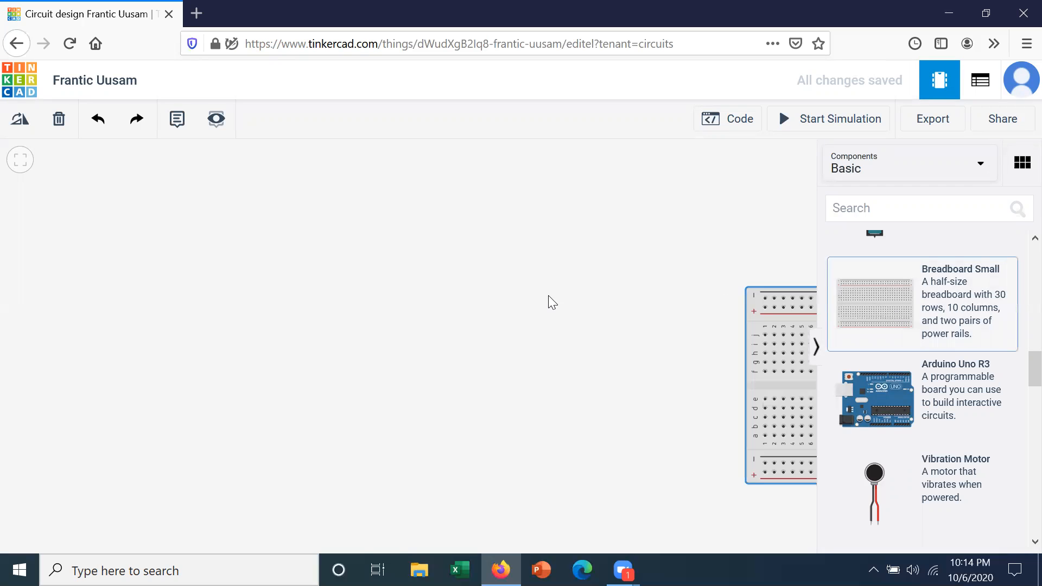
click(548, 295)
- Draw a trial wire between breadboard holes d12 and j7, delete it, and cancel another wire started from a1
click(513, 316)
click(479, 247)
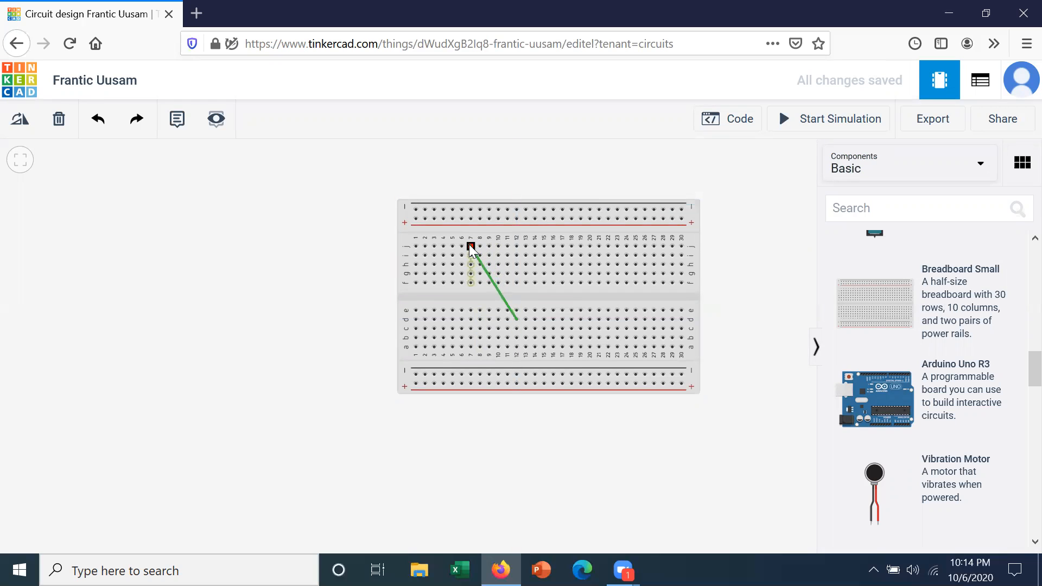
click(469, 245)
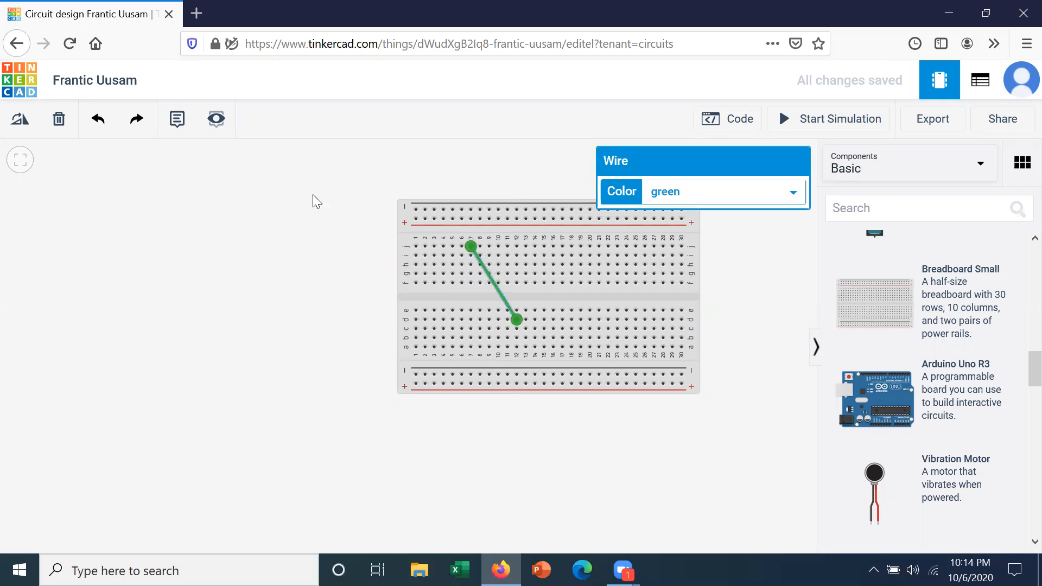
click(57, 122)
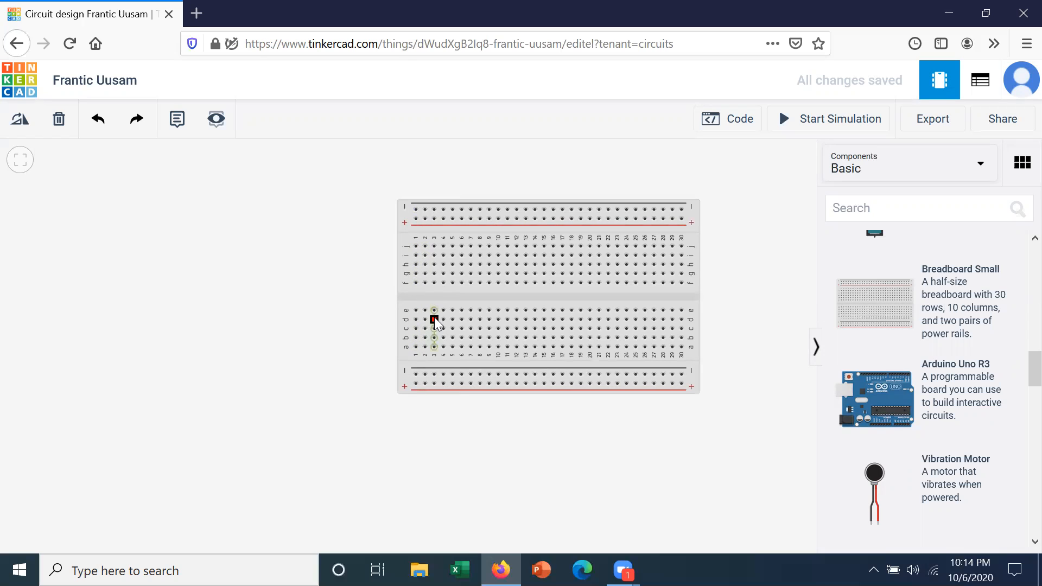
click(416, 348)
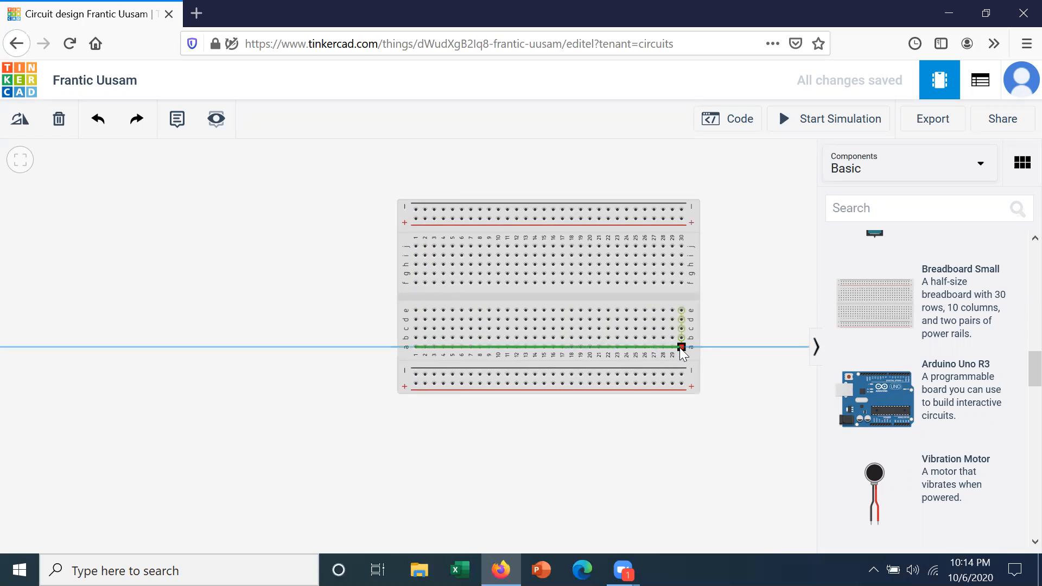
key(Escape)
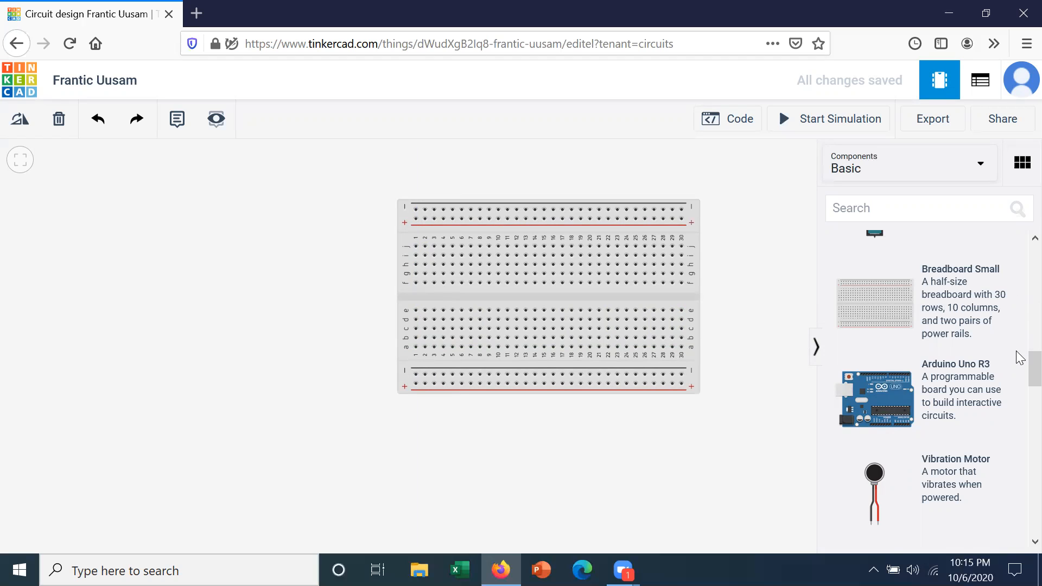
- Add a resistor to the canvas and place it vertically in column 16 of the breadboard's upper half
drag(1029, 362, 1030, 252)
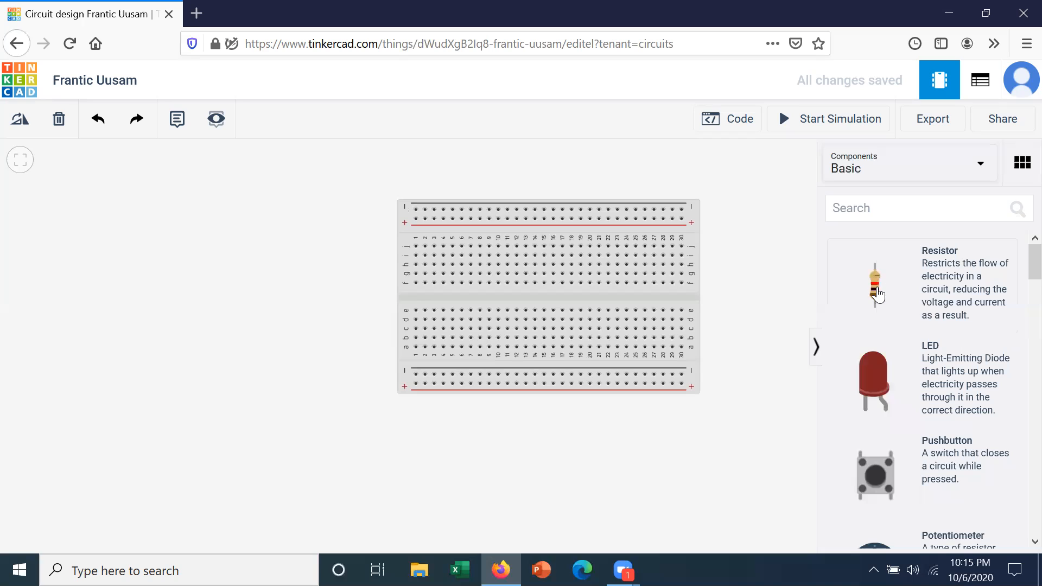
drag(877, 295, 752, 293)
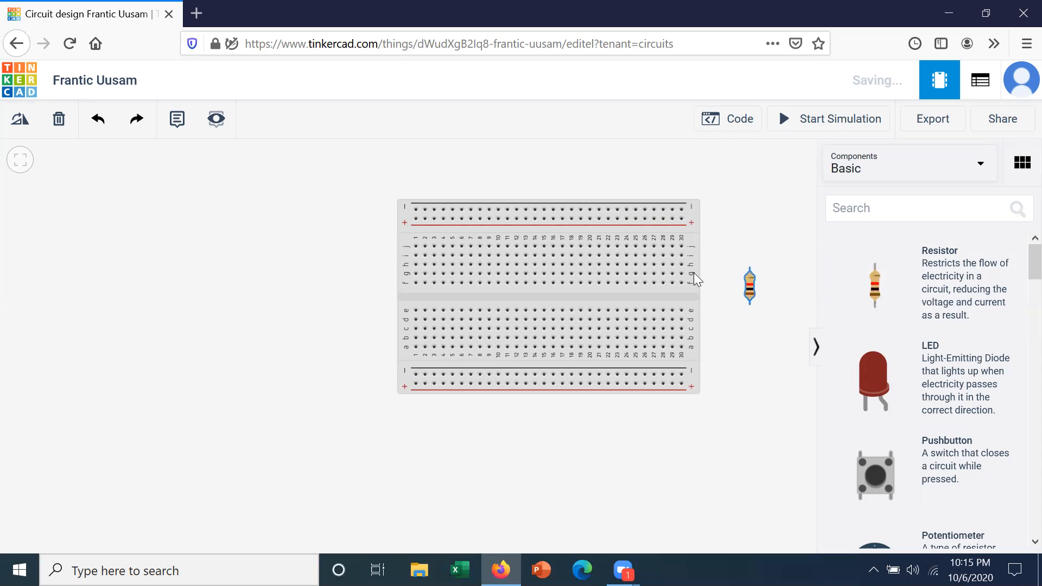
click(545, 262)
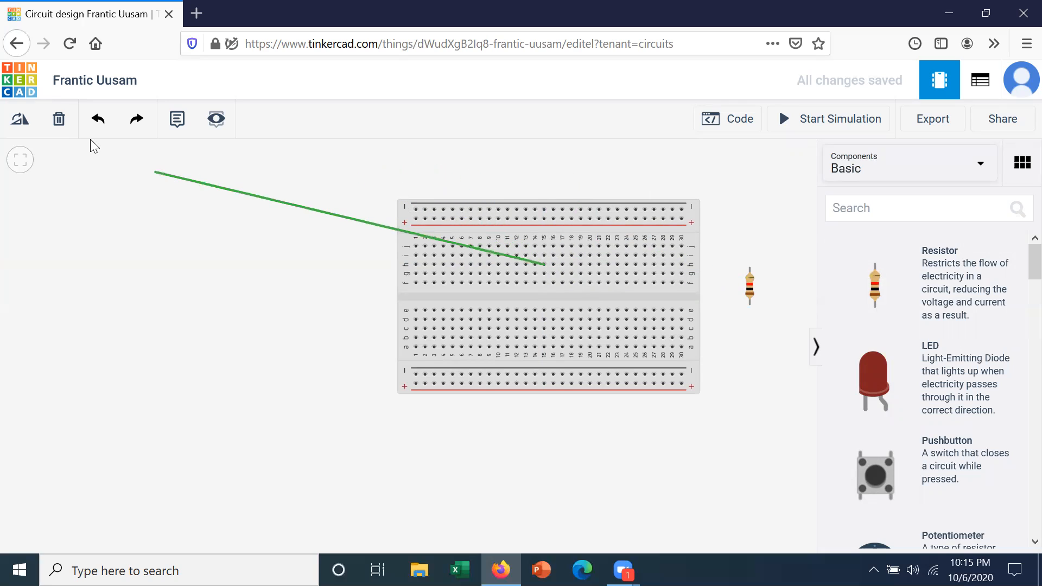
click(65, 125)
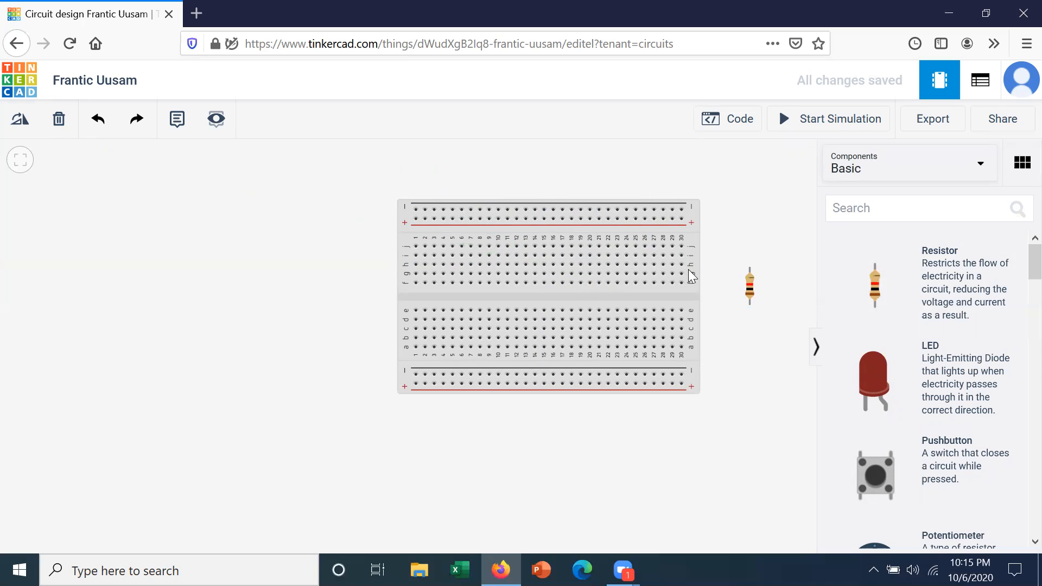
click(749, 292)
drag(750, 292, 558, 262)
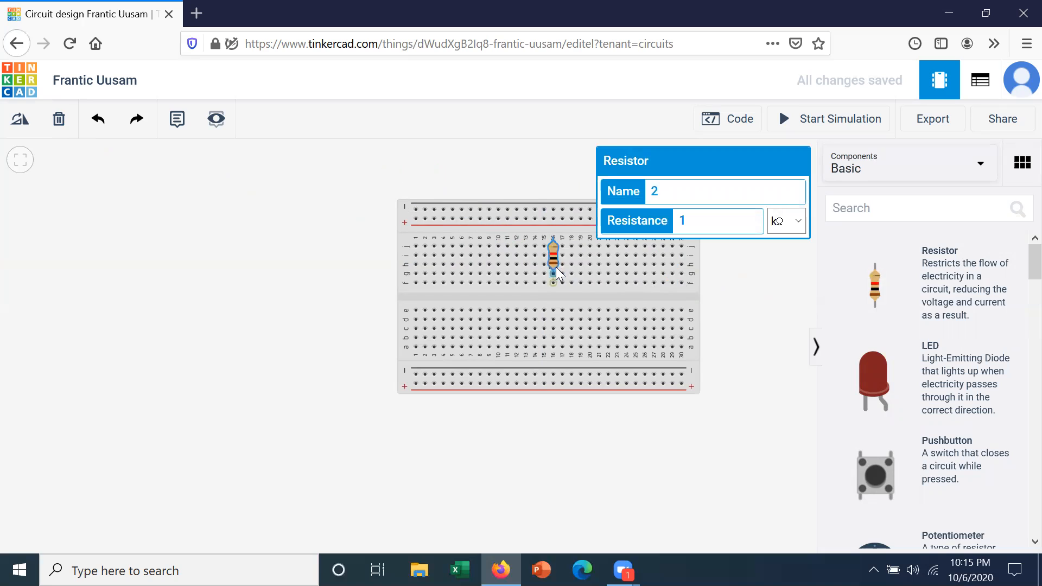
- Rotate the resistor to horizontal so that it spans columns 14 to 18 in row h
click(730, 268)
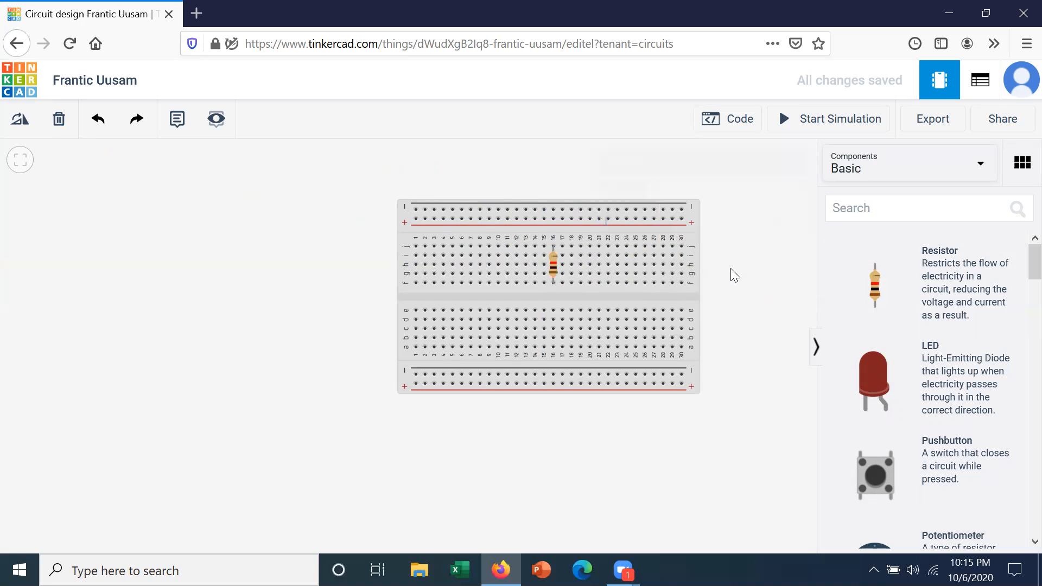
click(554, 260)
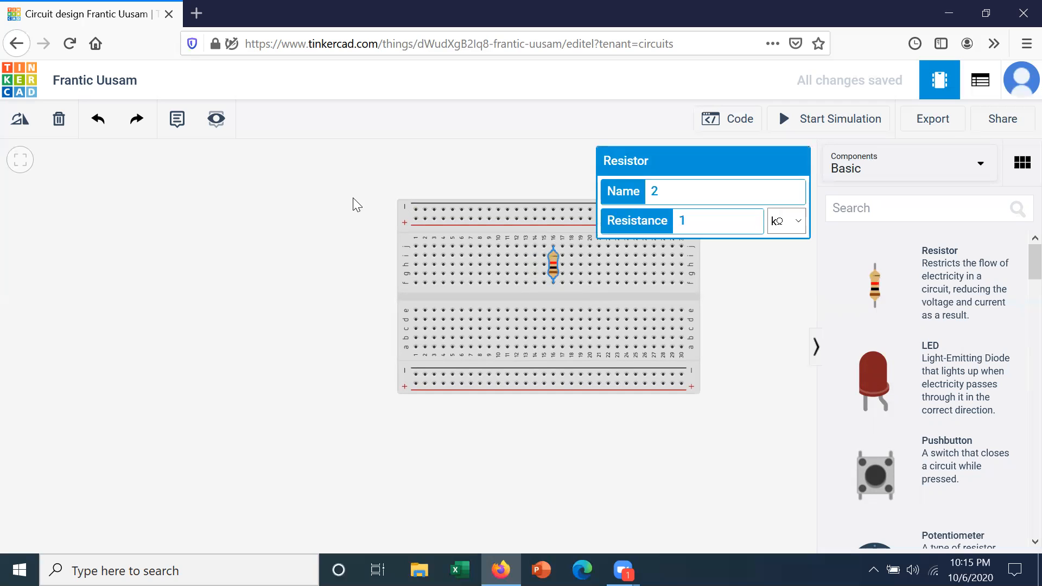
click(28, 125)
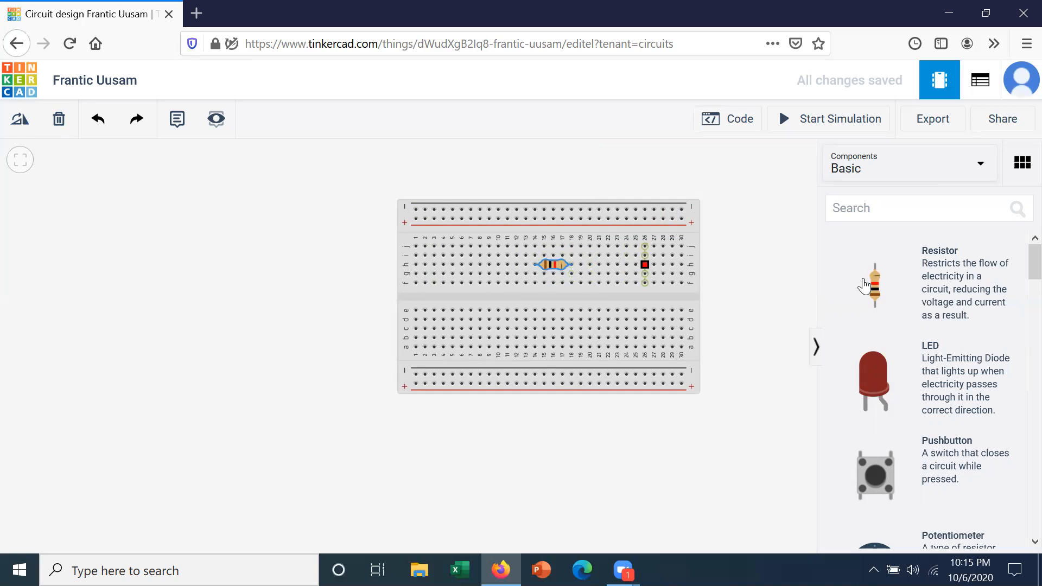
- Add a second resistor, rotate it to horizontal, and place it in row g from column 18 to column 22
drag(879, 293, 757, 288)
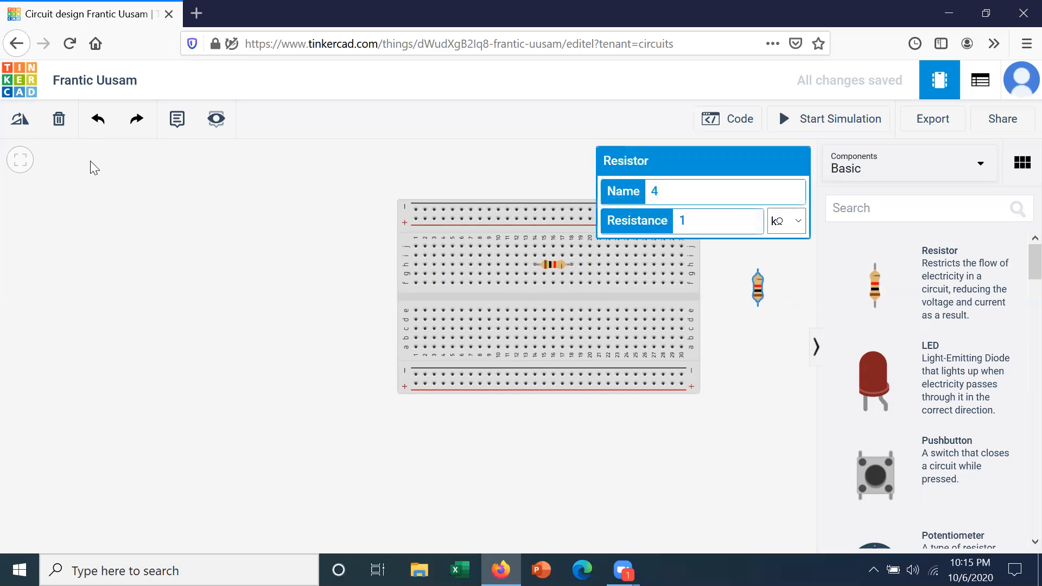
click(20, 123)
click(20, 123)
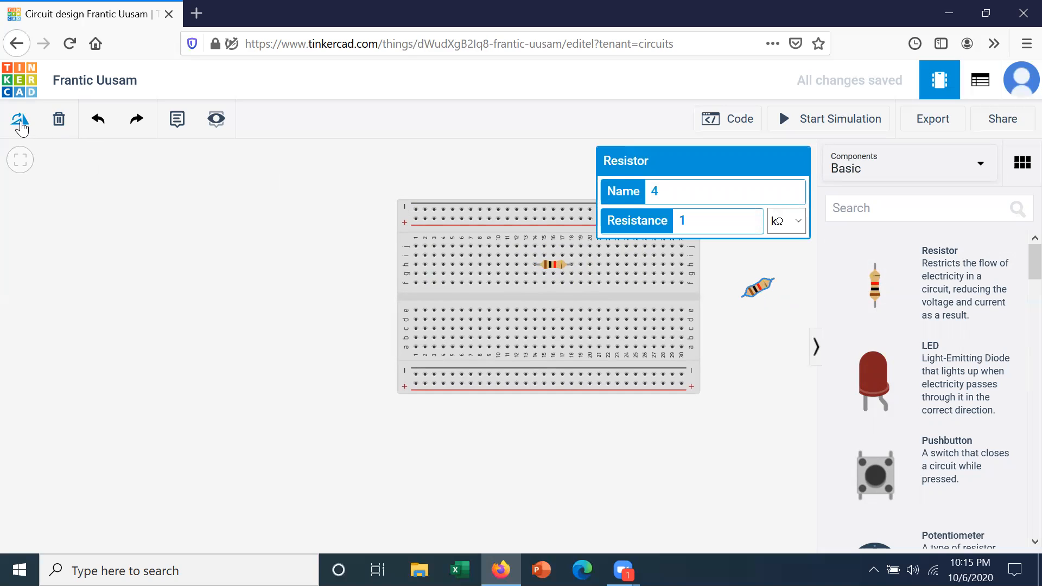
click(20, 123)
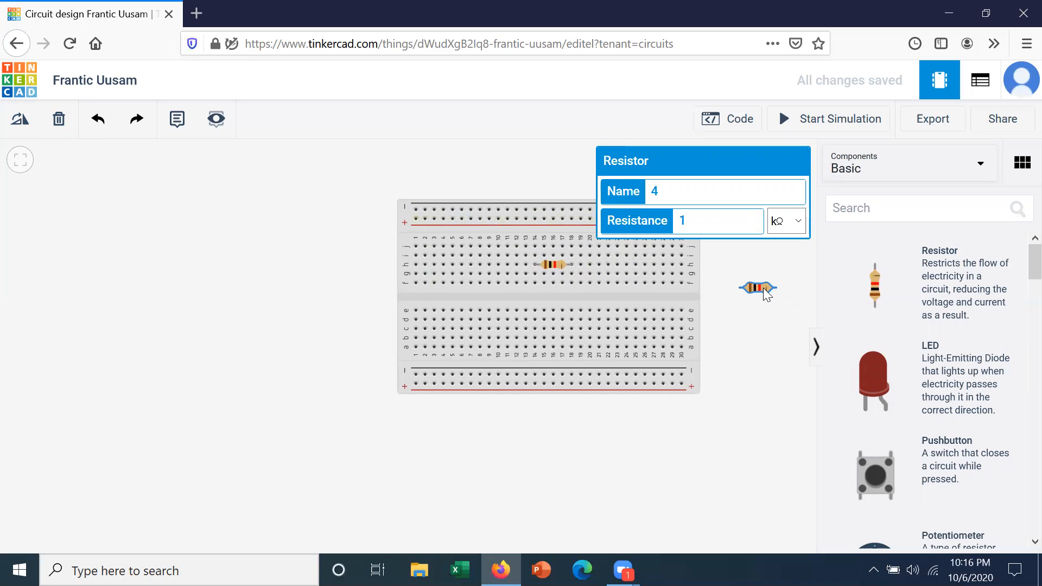
drag(746, 290, 599, 275)
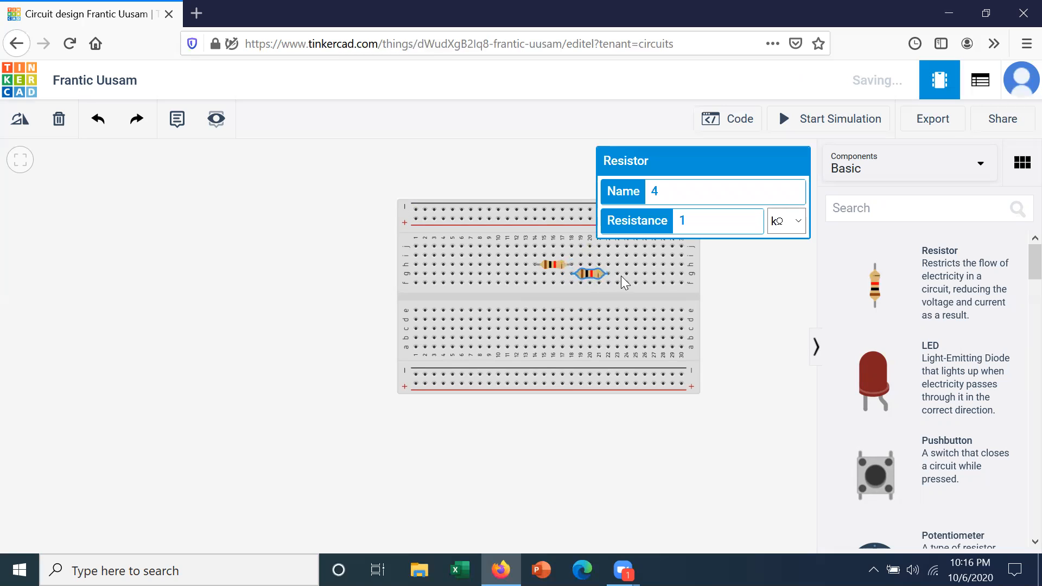
click(744, 275)
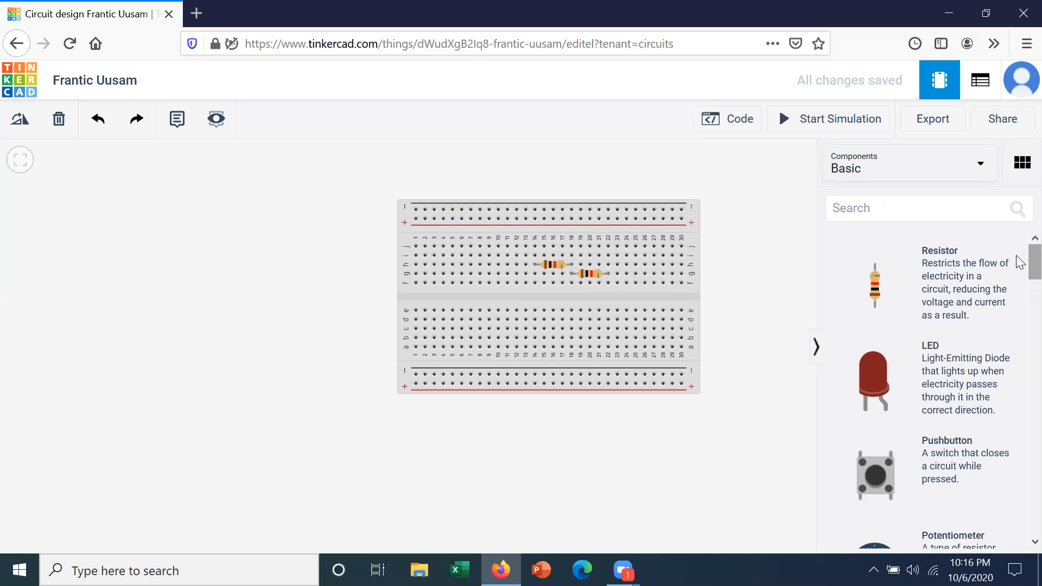
- Place a multimeter above the breadboard and set its mode to Resistance
scroll(1020, 262, down, 10)
scroll(1020, 348, up, 4)
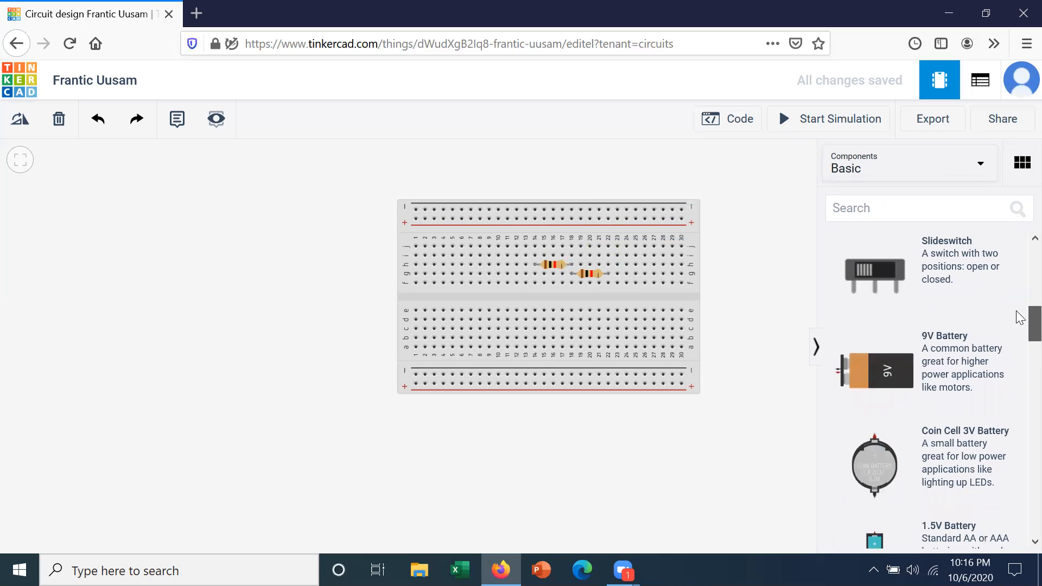
scroll(1020, 317, down, 8)
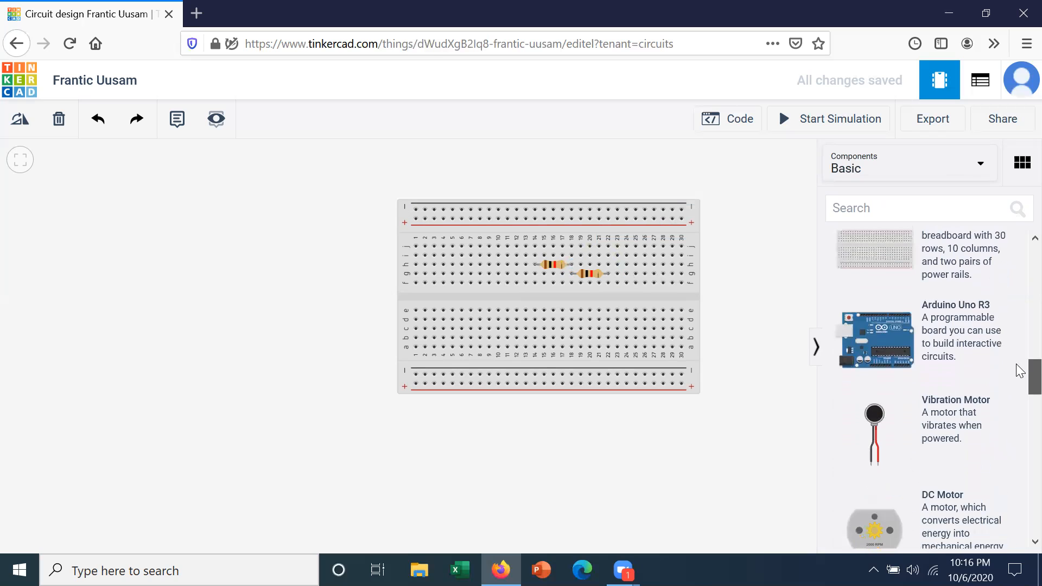
scroll(1020, 371, down, 10)
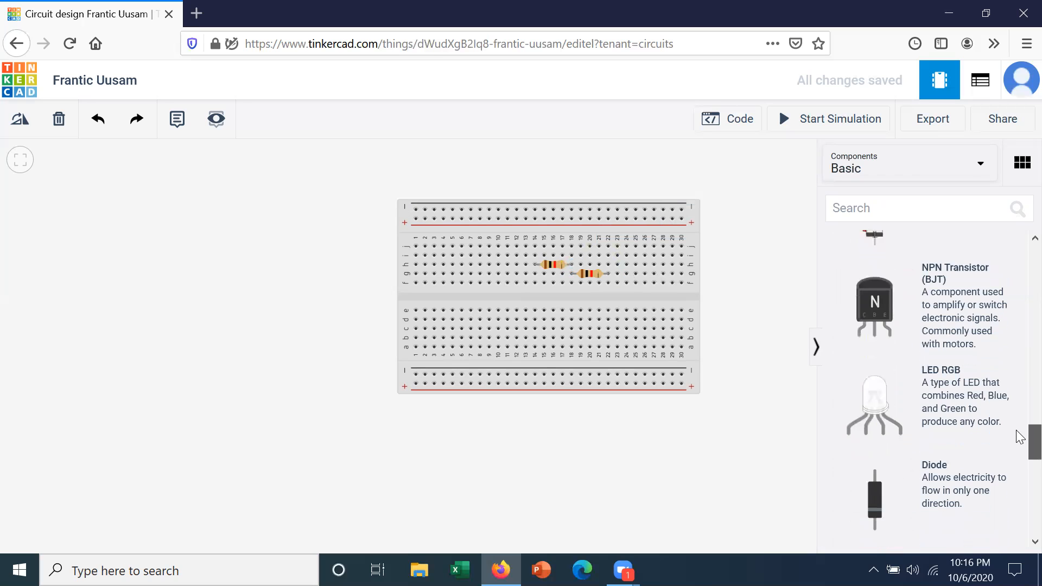
scroll(1020, 436, down, 8)
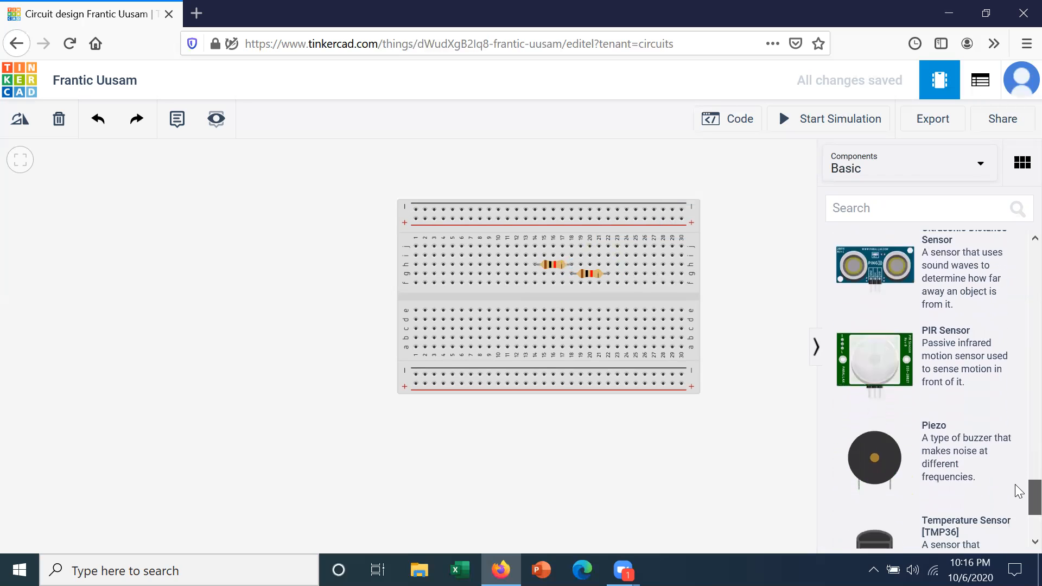
scroll(1019, 494, down, 4)
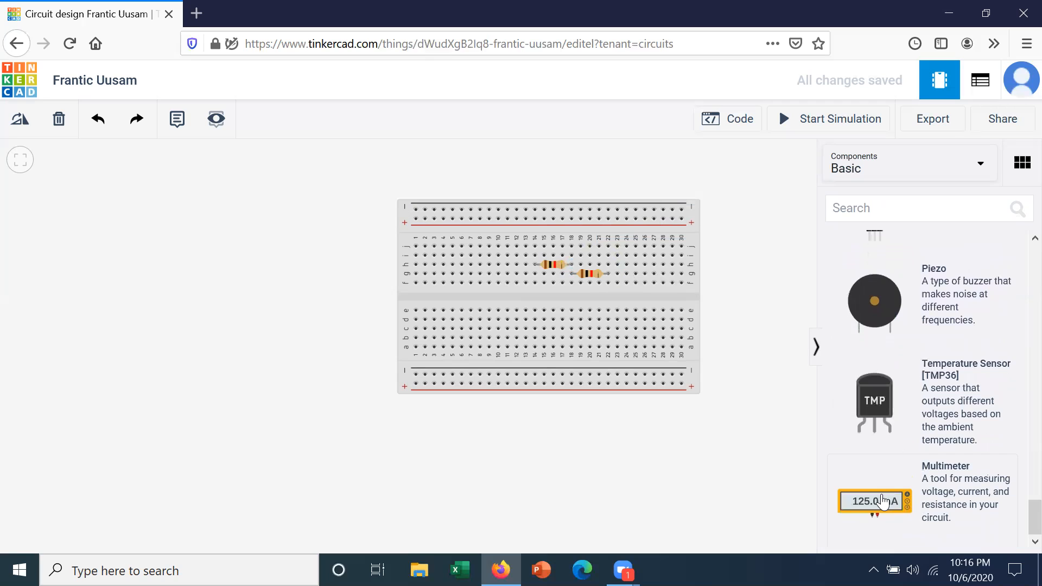
drag(882, 501, 480, 193)
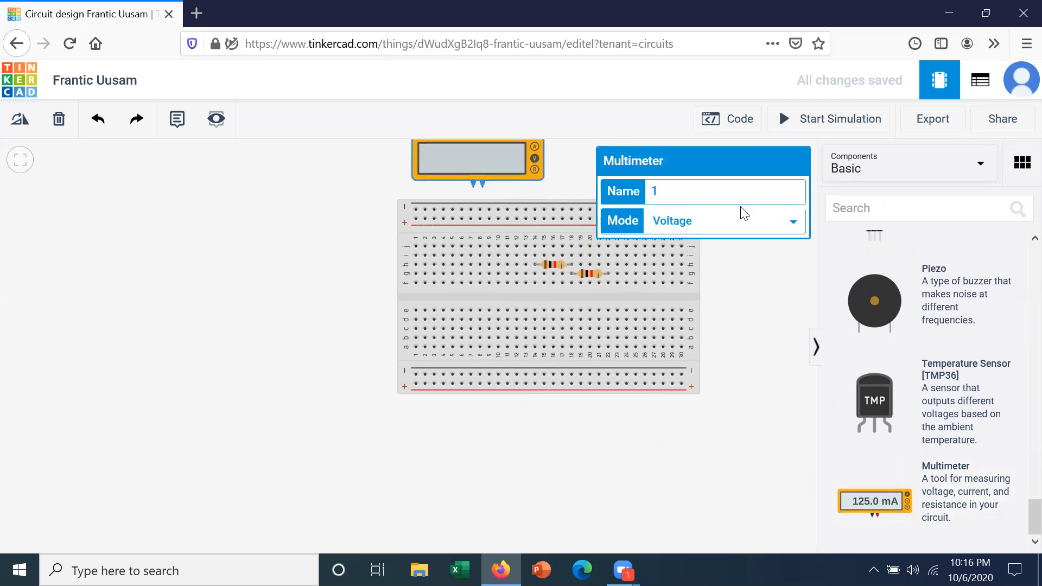
click(798, 222)
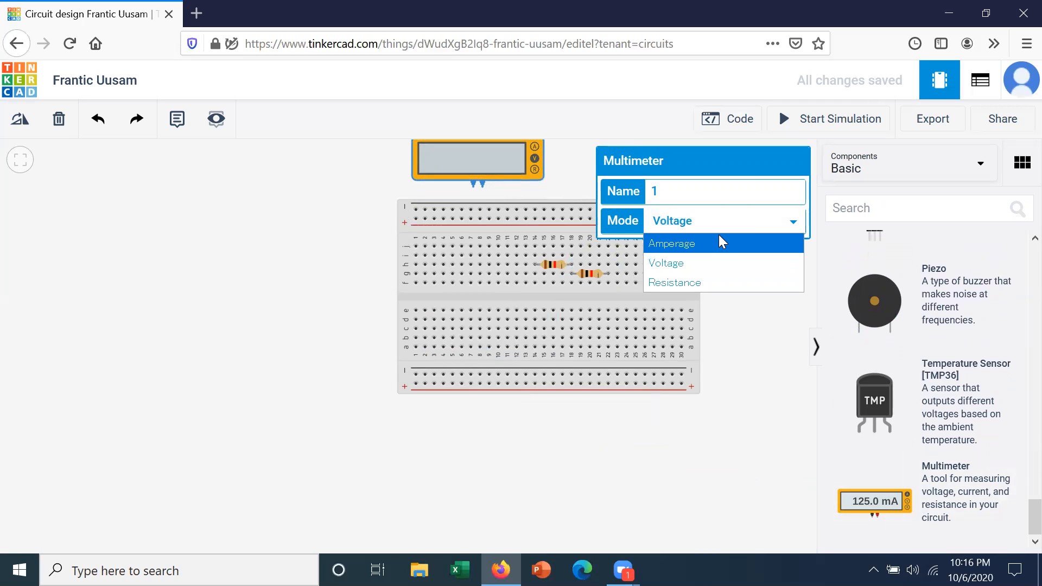
click(700, 280)
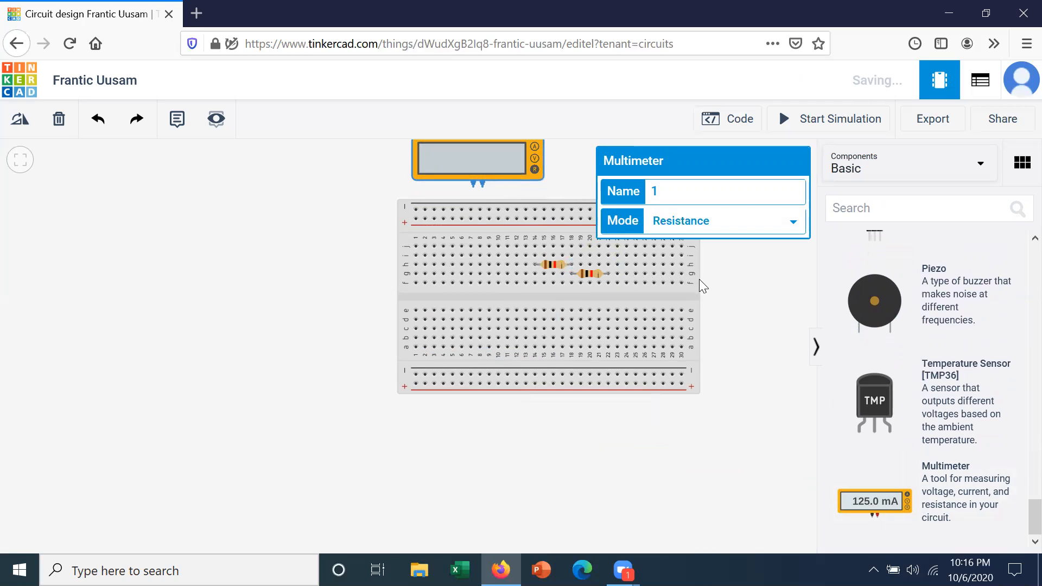
- Wire the multimeter's negative terminal to hole j14 and its positive terminal to j22, and start the simulation
click(473, 188)
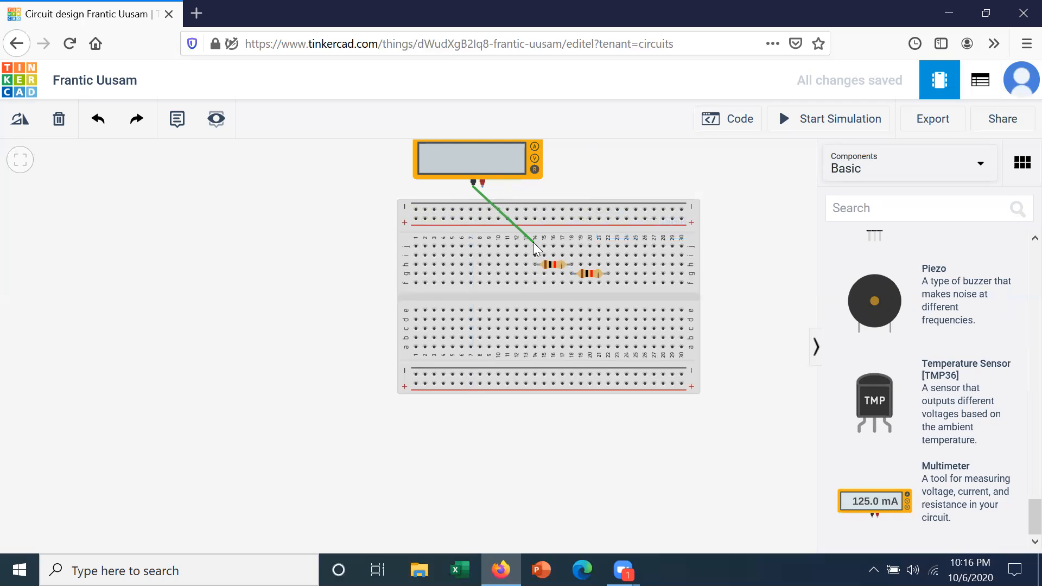
click(534, 245)
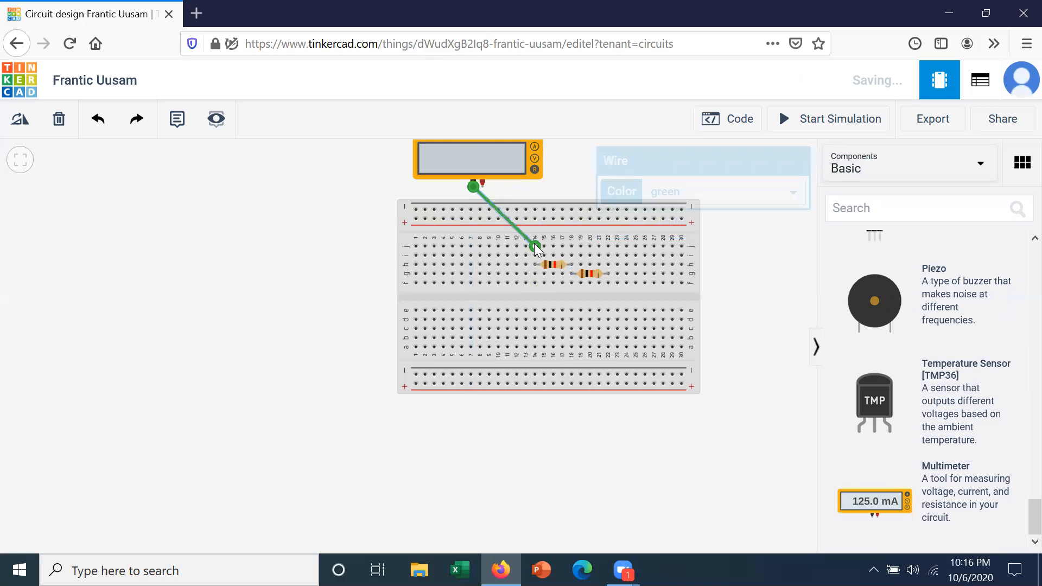
click(482, 182)
click(609, 248)
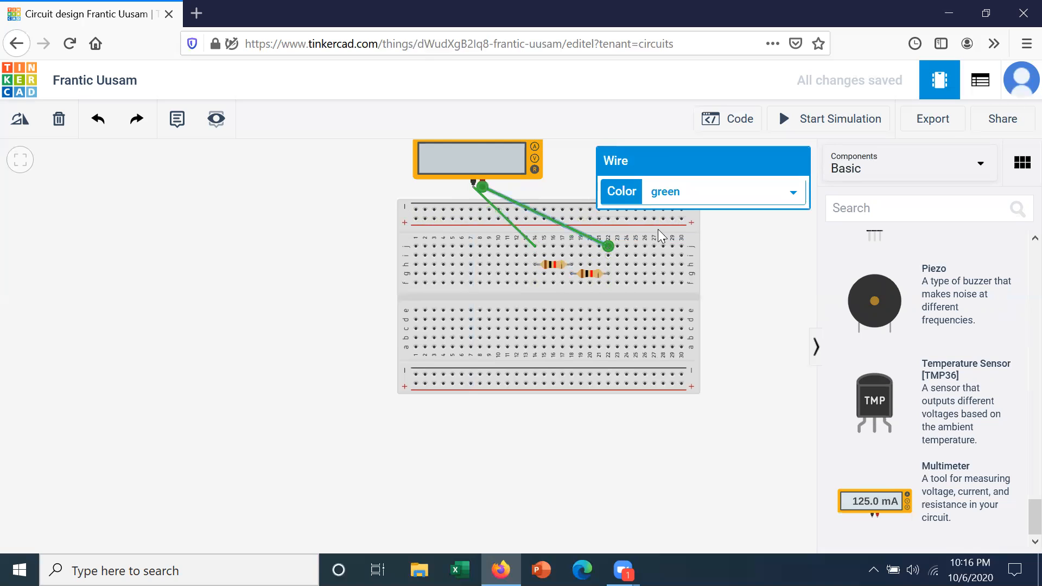
click(735, 230)
click(828, 123)
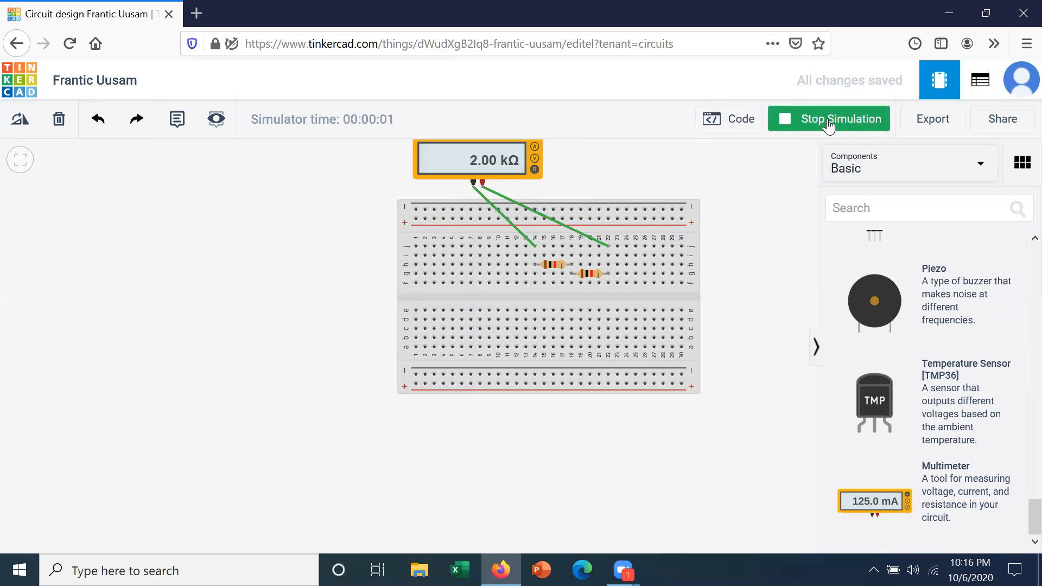